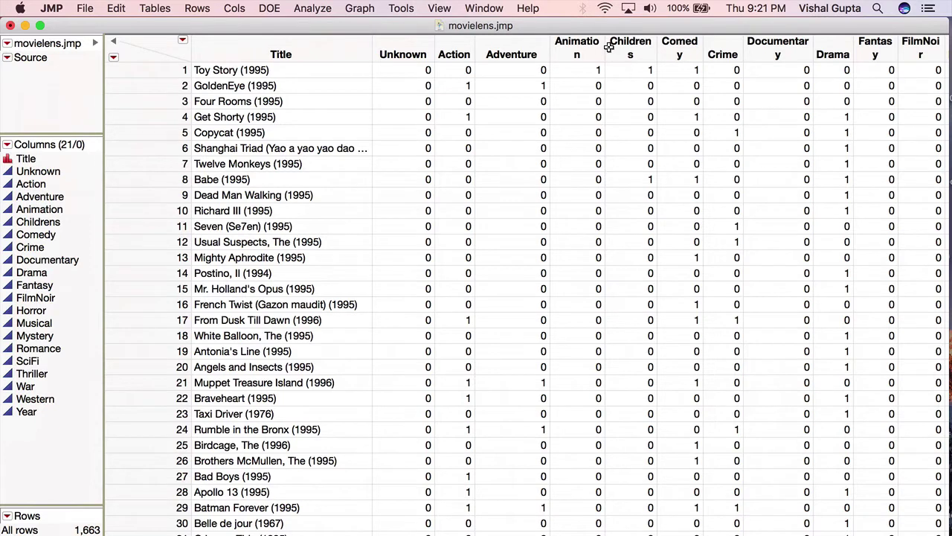
Widen the Animation column to show its full name, then review row 1's genre values through Year.
{"action": "left_click_drag", "start_coordinate": [606, 46], "coordinate": [625, 49]}
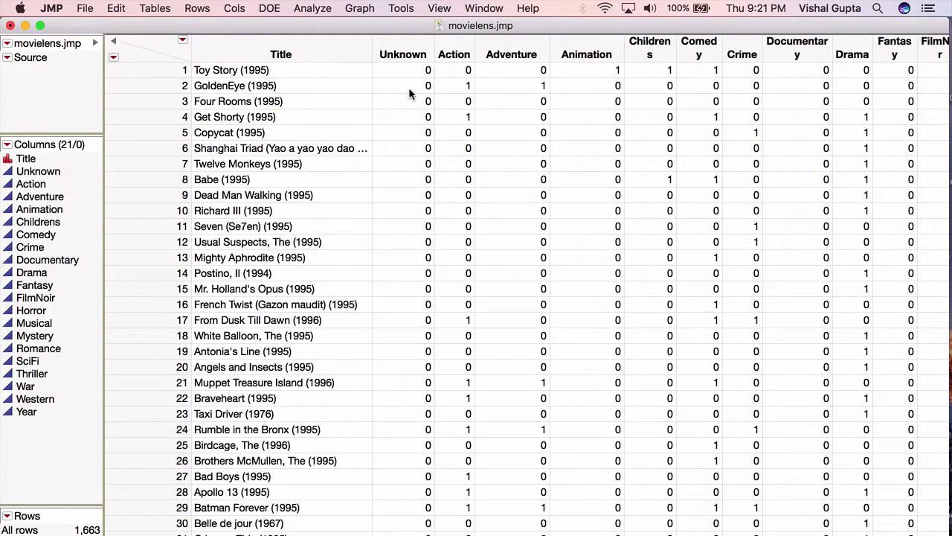
{"action": "left_click", "coordinate": [537, 75]}
{"action": "key", "text": "Right"}
{"action": "key", "text": "Right"}
{"action": "key", "text": "Right"}
{"action": "key", "text": "Right"}
{"action": "key", "text": "Right"}
{"action": "key", "text": "Right"}
{"action": "key", "text": "Right"}
{"action": "key", "text": "Right"}
{"action": "key", "text": "Right"}
{"action": "key", "text": "Right"}
{"action": "key", "text": "Right"}
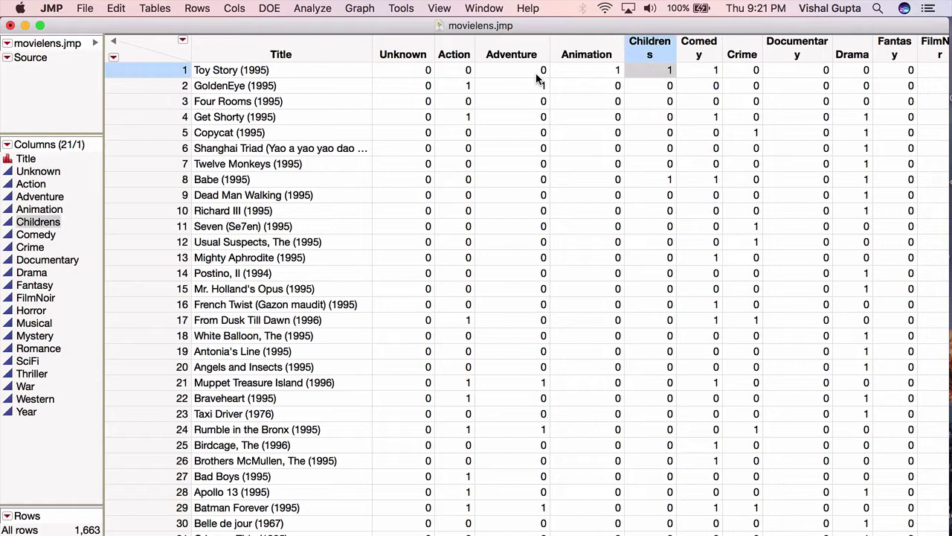
{"action": "key", "text": "Right"}
{"action": "key", "text": "Right"}
{"action": "key", "text": "Right"}
{"action": "key", "text": "Right"}
{"action": "key", "text": "Right"}
{"action": "key", "text": "Right"}
{"action": "key", "text": "Right"}
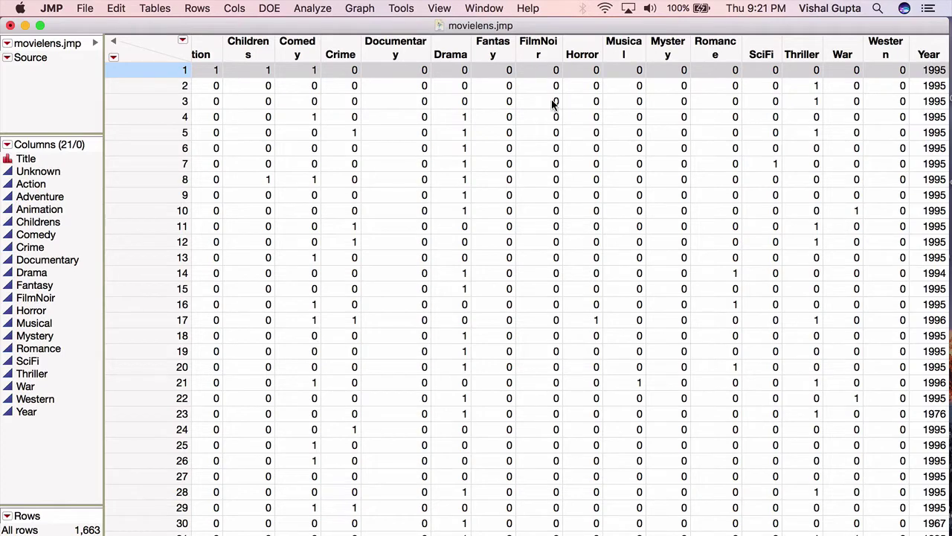
{"action": "scroll", "coordinate": [552, 104], "scroll_direction": "left", "scroll_amount": 1}
{"action": "scroll", "coordinate": [552, 104], "scroll_direction": "left", "scroll_amount": 10}
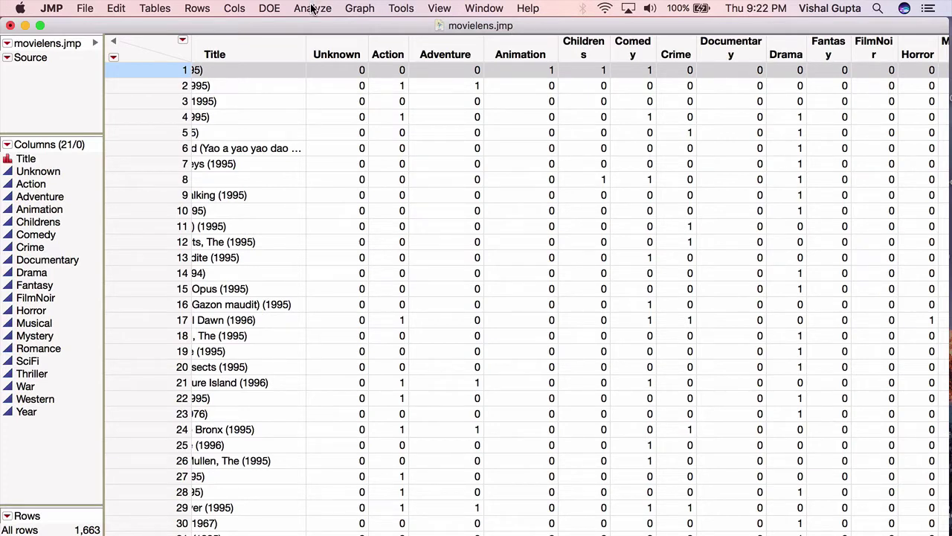
Open the Multivariate Cluster launcher and set the clustering method to KMeans.
{"action": "left_click", "coordinate": [313, 8]}
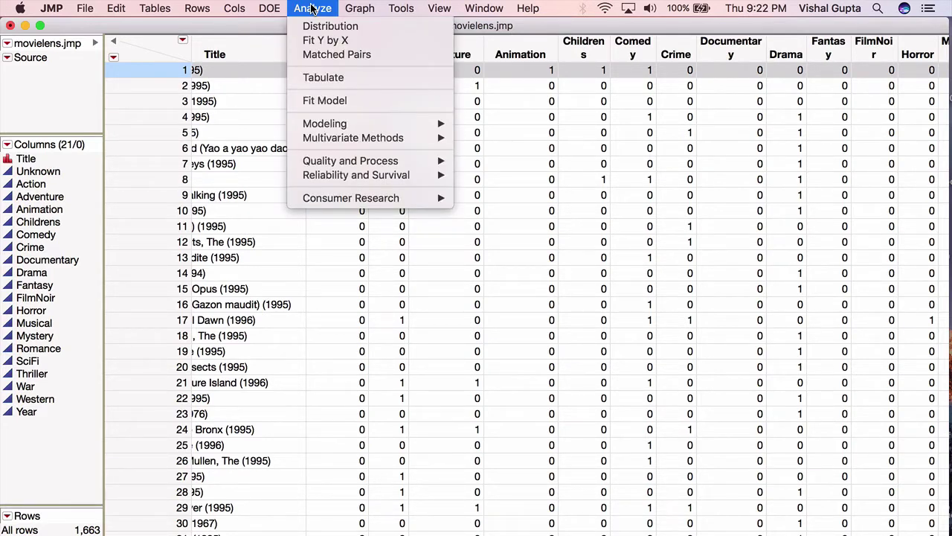
{"action": "mouse_move", "coordinate": [331, 142]}
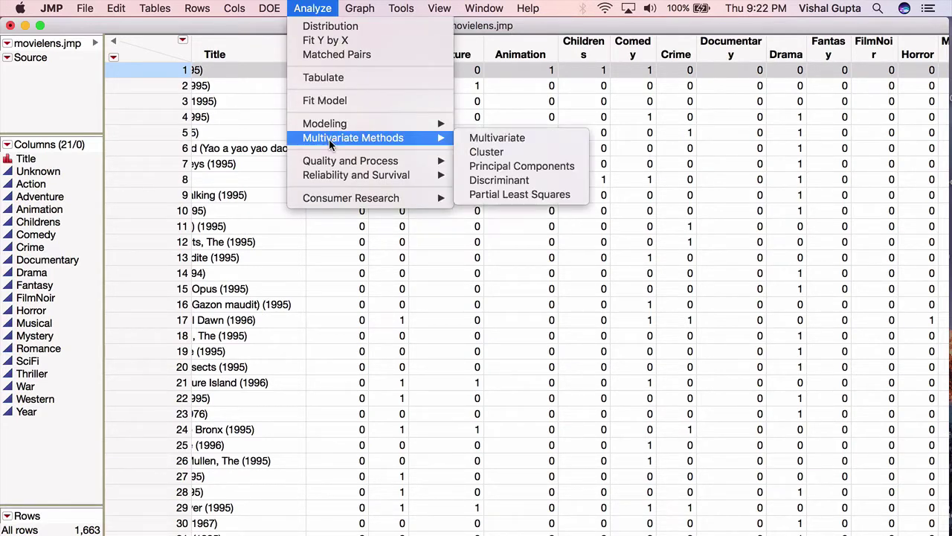
{"action": "left_click", "coordinate": [503, 152]}
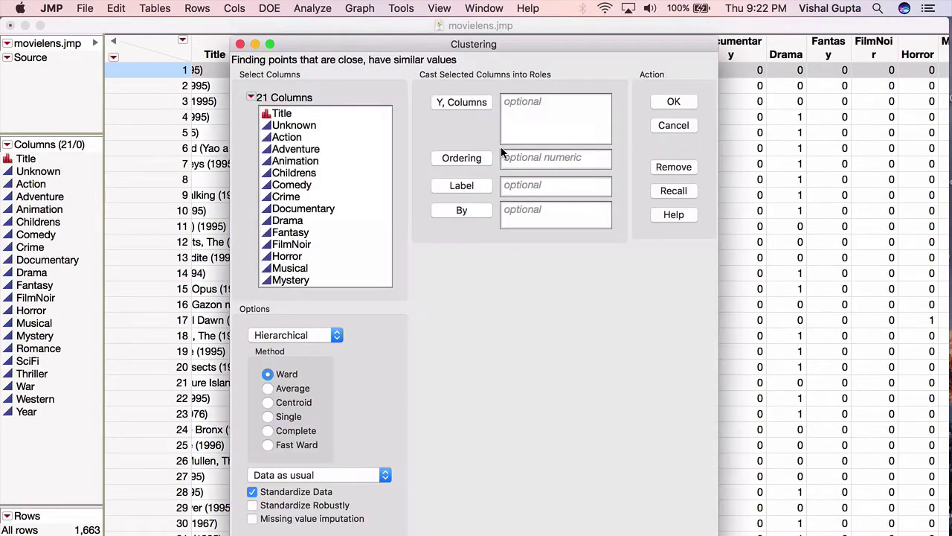
{"action": "left_click", "coordinate": [321, 337]}
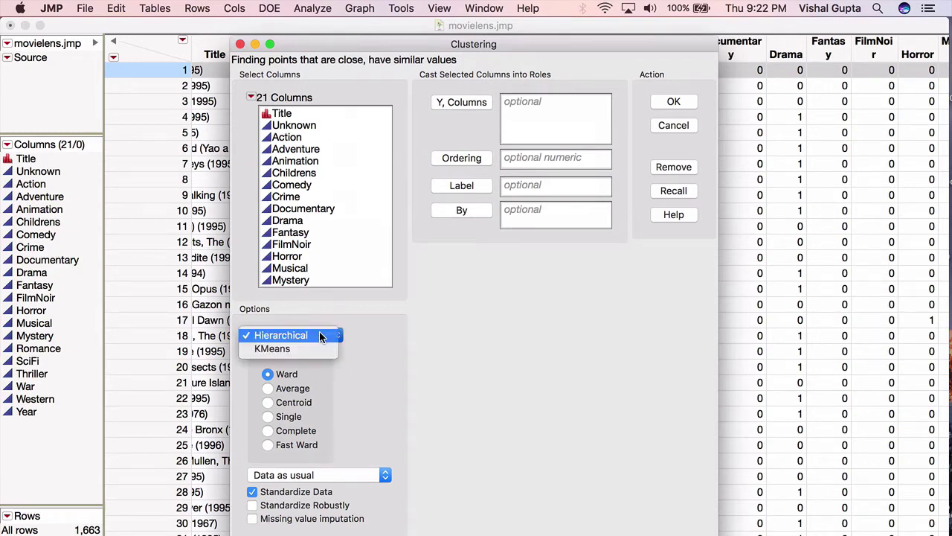
{"action": "left_click", "coordinate": [318, 349]}
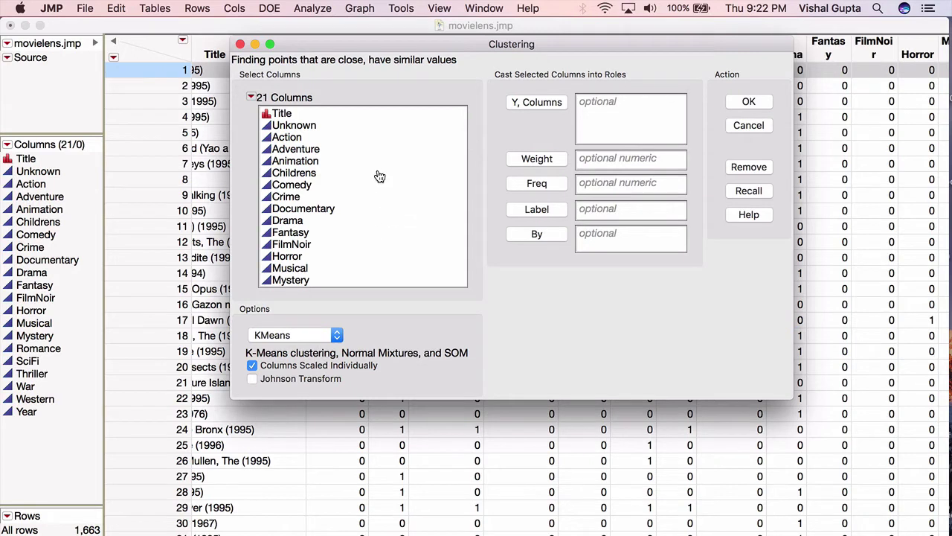
Assign the genre columns Unknown through Year as Y, Columns and launch K Means.
{"action": "left_click", "coordinate": [355, 126]}
{"action": "scroll", "coordinate": [355, 131], "scroll_direction": "down", "scroll_amount": 3}
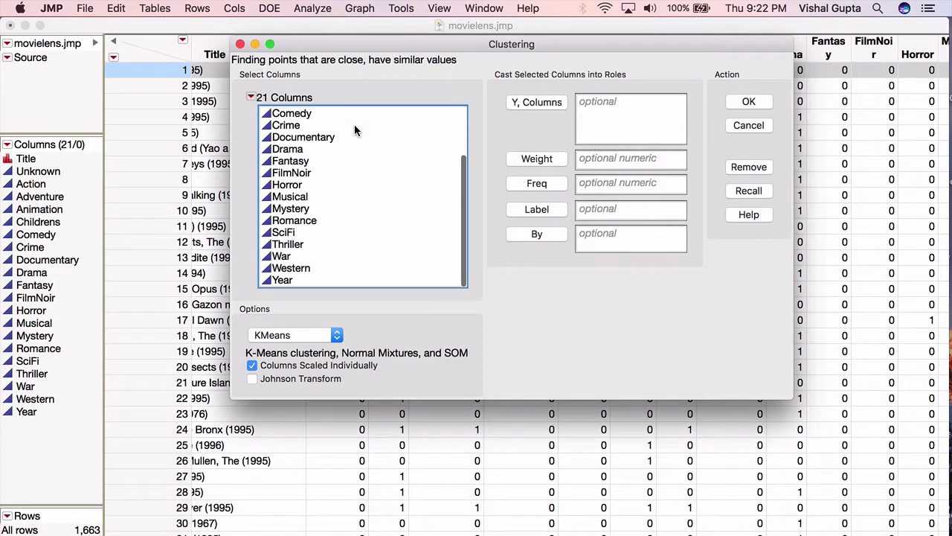
{"action": "left_click", "coordinate": [311, 280], "text": "shift"}
{"action": "scroll", "coordinate": [313, 280], "scroll_direction": "up", "scroll_amount": 1}
{"action": "scroll", "coordinate": [312, 279], "scroll_direction": "up", "scroll_amount": 1}
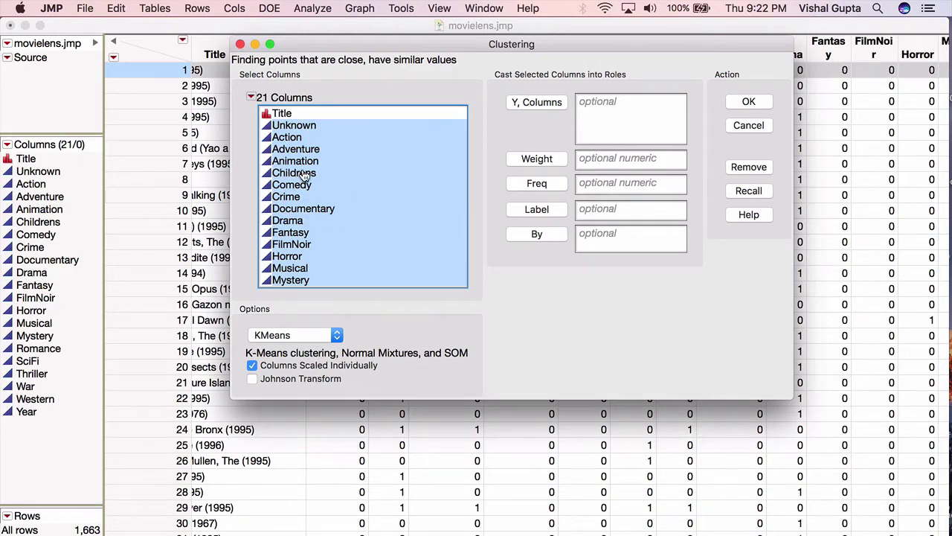
{"action": "left_click_drag", "start_coordinate": [305, 176], "coordinate": [621, 113]}
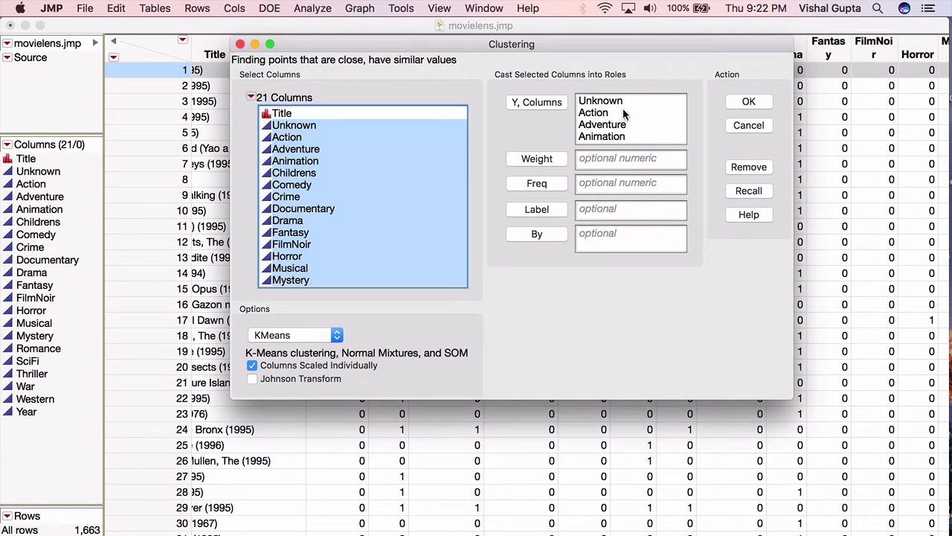
{"action": "left_click", "coordinate": [751, 104]}
{"action": "left_click", "coordinate": [753, 106]}
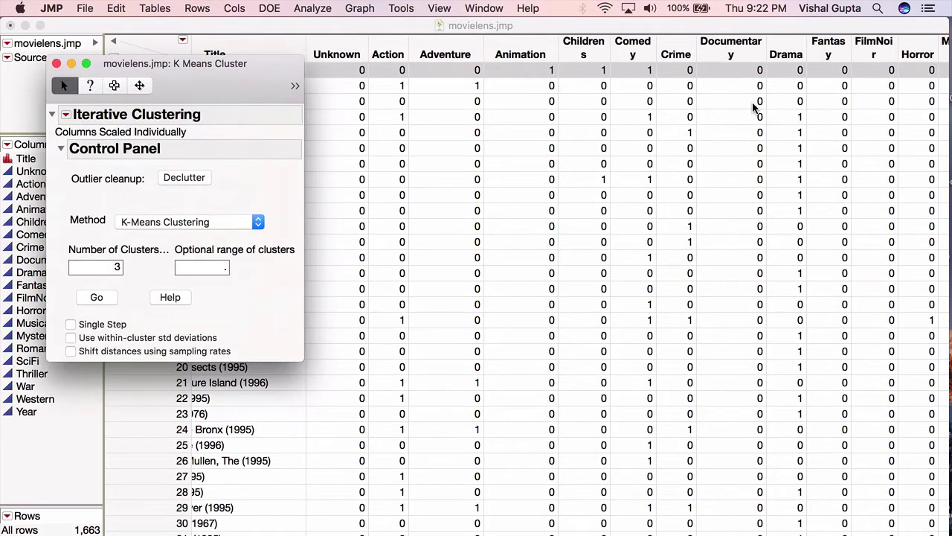
Run K Means with 10 clusters and an optional cluster range up to 20.
{"action": "left_click_drag", "start_coordinate": [224, 64], "coordinate": [373, 59]}
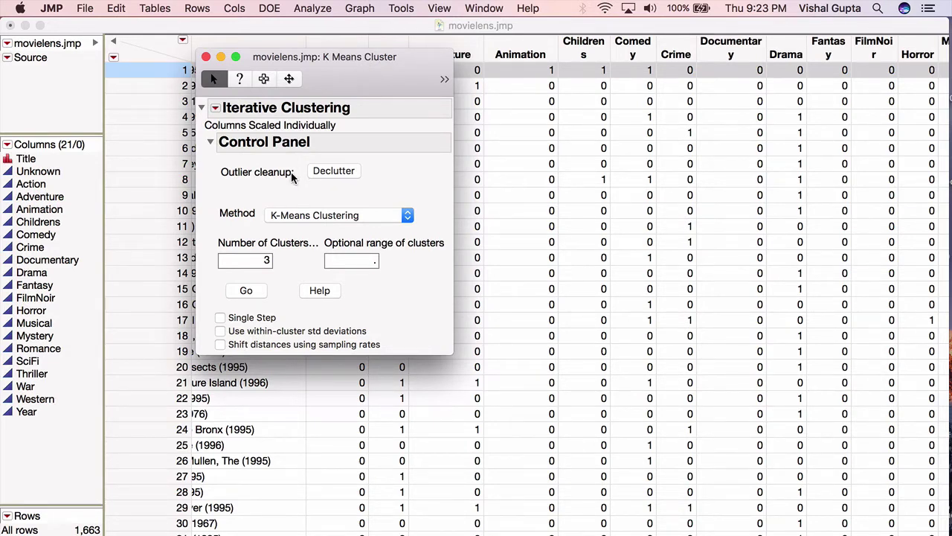
{"action": "left_click", "coordinate": [263, 259]}
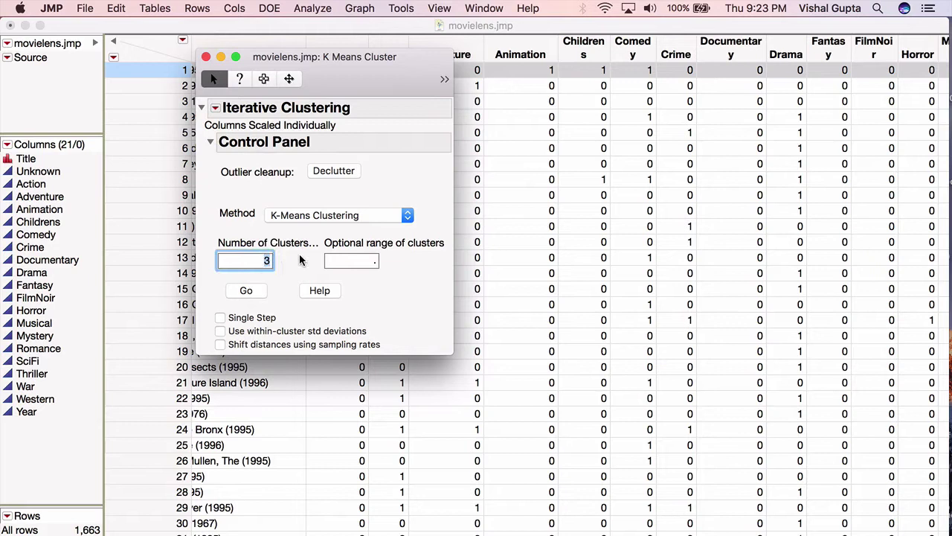
{"action": "type", "text": "10"}
{"action": "left_click", "coordinate": [362, 262]}
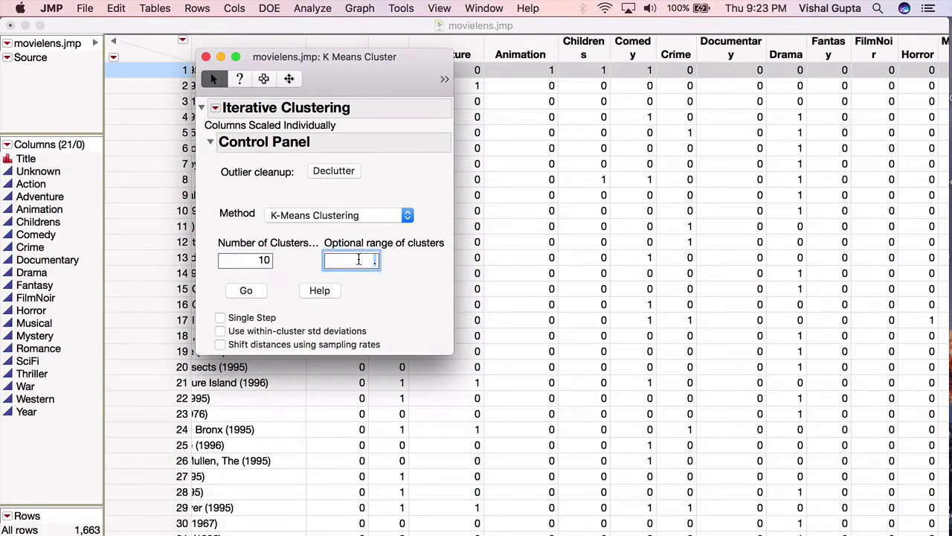
{"action": "type", "text": "20"}
{"action": "left_click", "coordinate": [428, 288]}
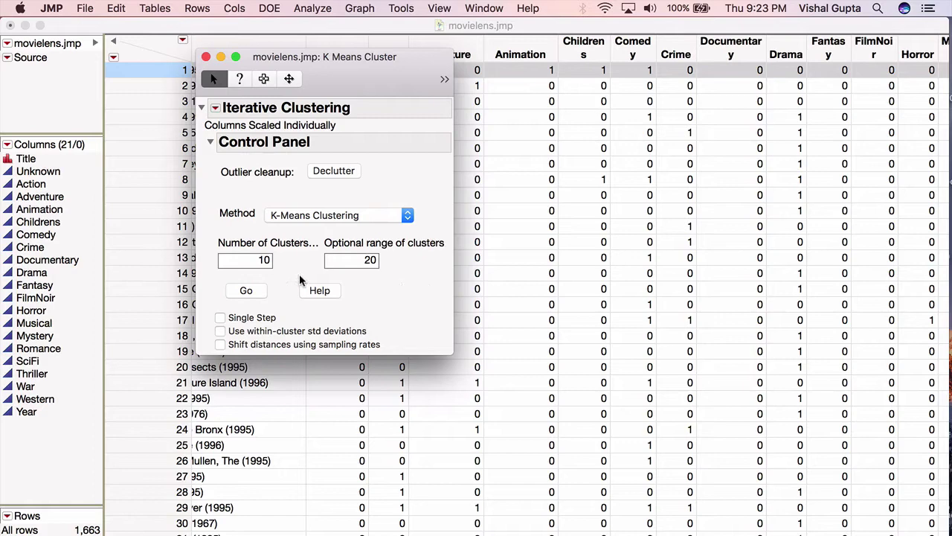
{"action": "left_click", "coordinate": [246, 290]}
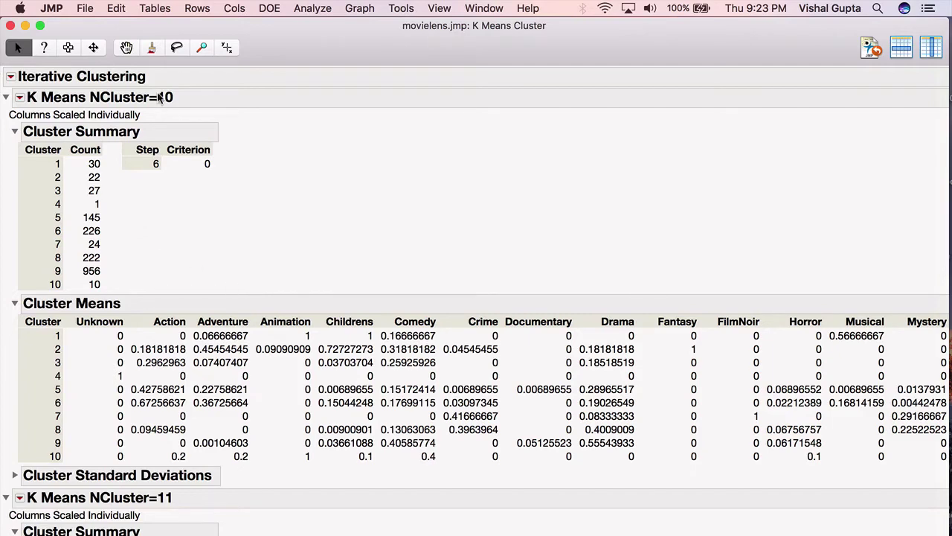
Scroll the K Means report back to the top to view the Cluster Comparison CCC table.
{"action": "scroll", "coordinate": [171, 275], "scroll_direction": "down", "scroll_amount": 5}
{"action": "scroll", "coordinate": [172, 276], "scroll_direction": "down", "scroll_amount": 10}
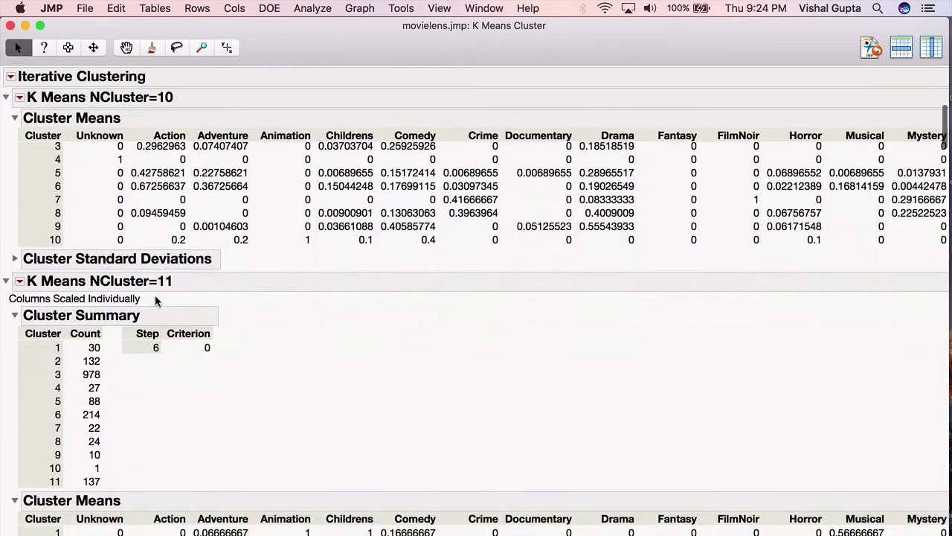
{"action": "scroll", "coordinate": [157, 289], "scroll_direction": "down", "scroll_amount": 15}
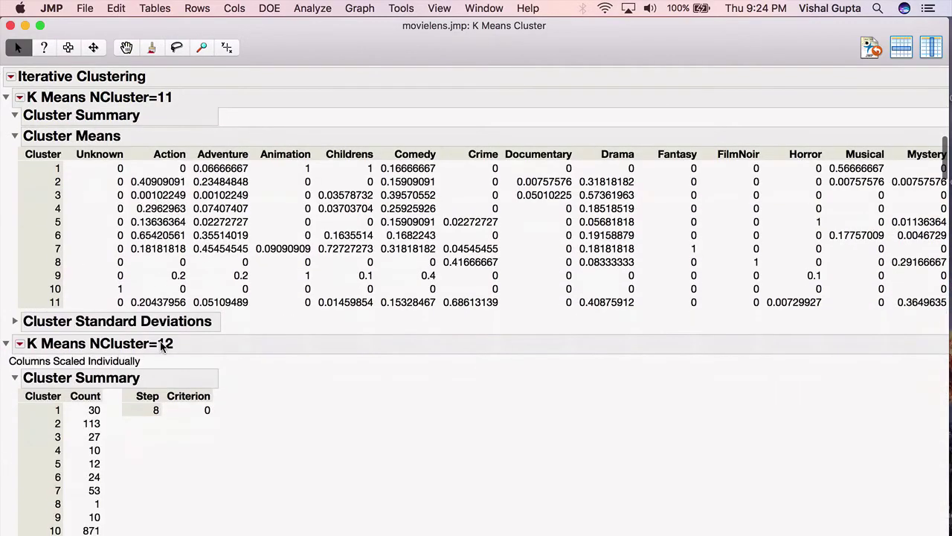
{"action": "scroll", "coordinate": [161, 348], "scroll_direction": "down", "scroll_amount": 15}
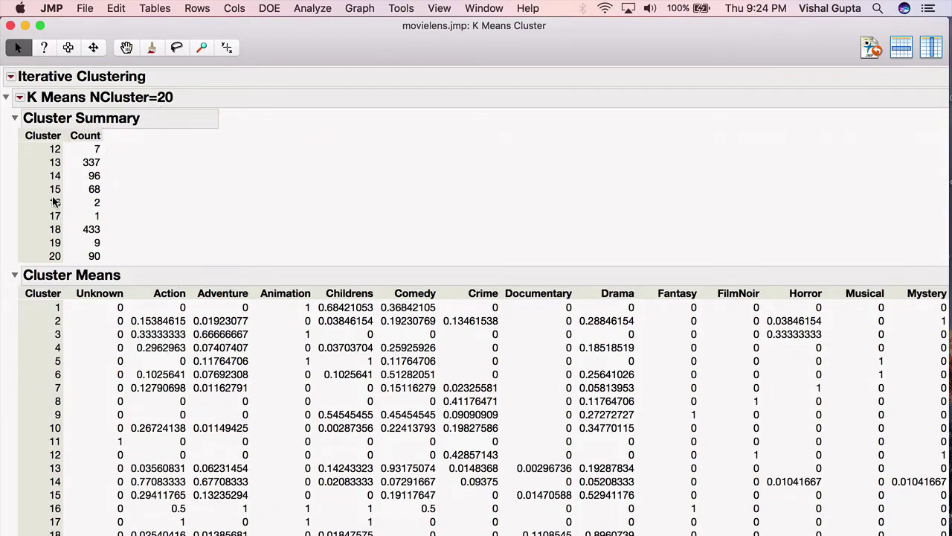
{"action": "scroll", "coordinate": [53, 201], "scroll_direction": "up", "scroll_amount": 5}
{"action": "scroll", "coordinate": [53, 201], "scroll_direction": "up", "scroll_amount": 1}
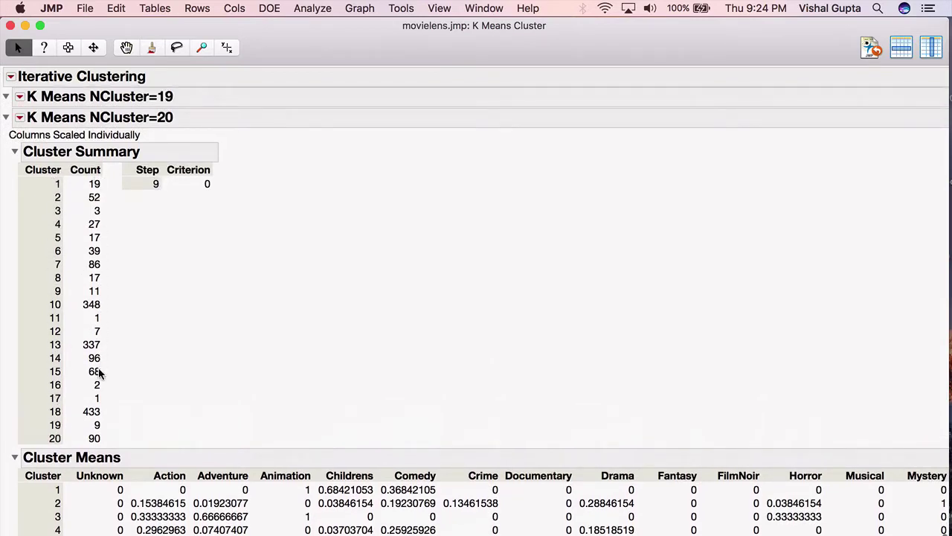
{"action": "scroll", "coordinate": [102, 430], "scroll_direction": "down", "scroll_amount": 5}
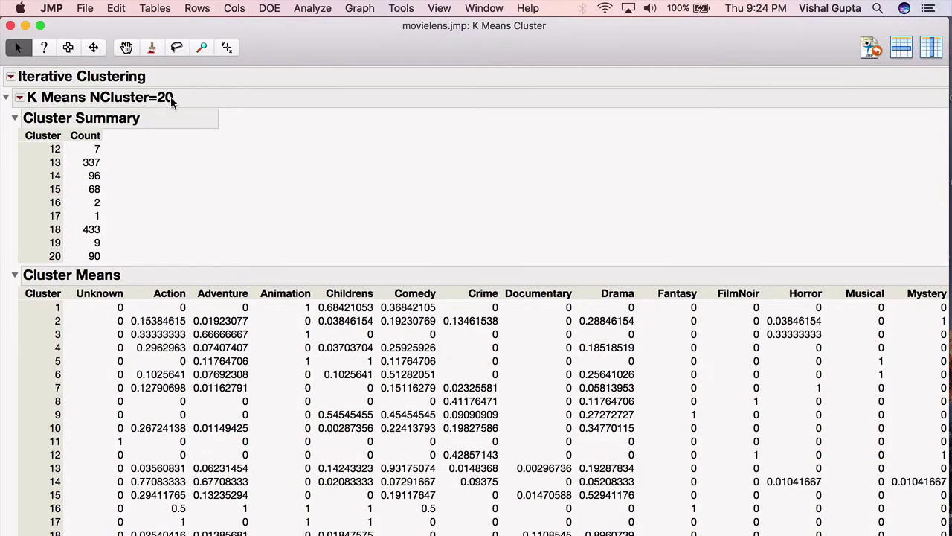
{"action": "scroll", "coordinate": [176, 390], "scroll_direction": "up", "scroll_amount": 15}
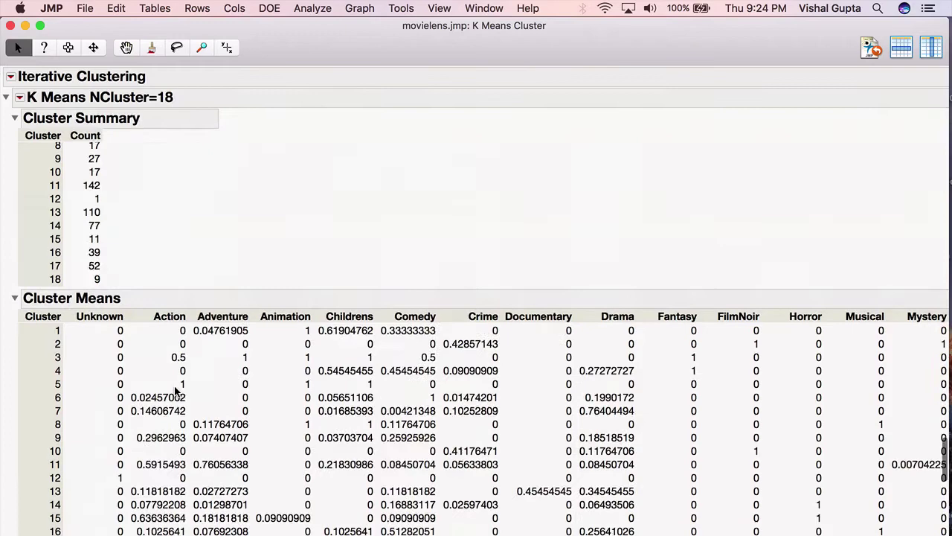
{"action": "scroll", "coordinate": [176, 391], "scroll_direction": "up", "scroll_amount": 15}
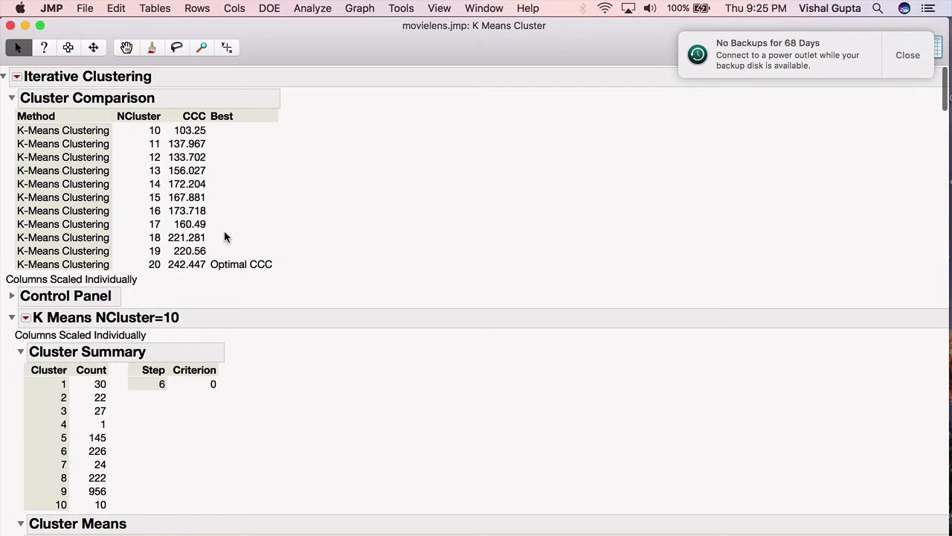
{"action": "scroll", "coordinate": [225, 237], "scroll_direction": "down", "scroll_amount": 1}
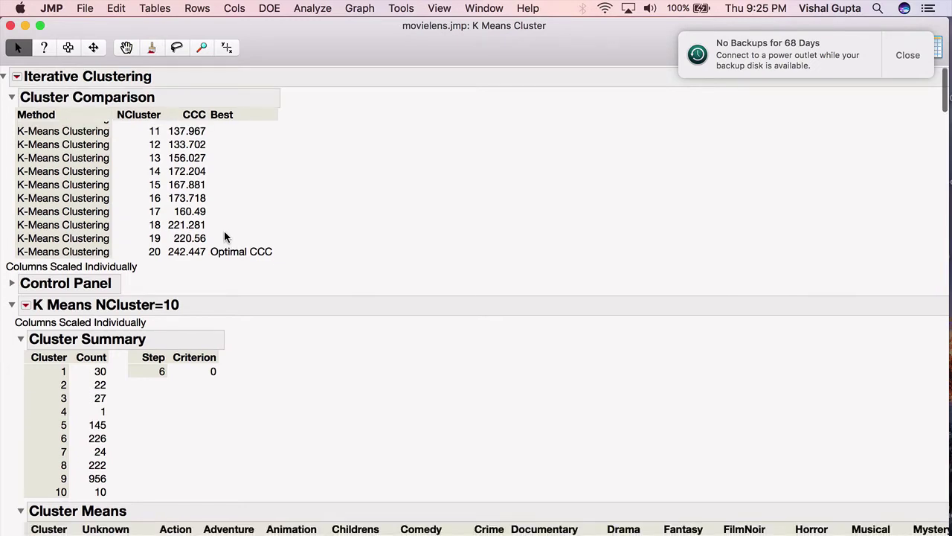
{"action": "scroll", "coordinate": [225, 237], "scroll_direction": "up", "scroll_amount": 1}
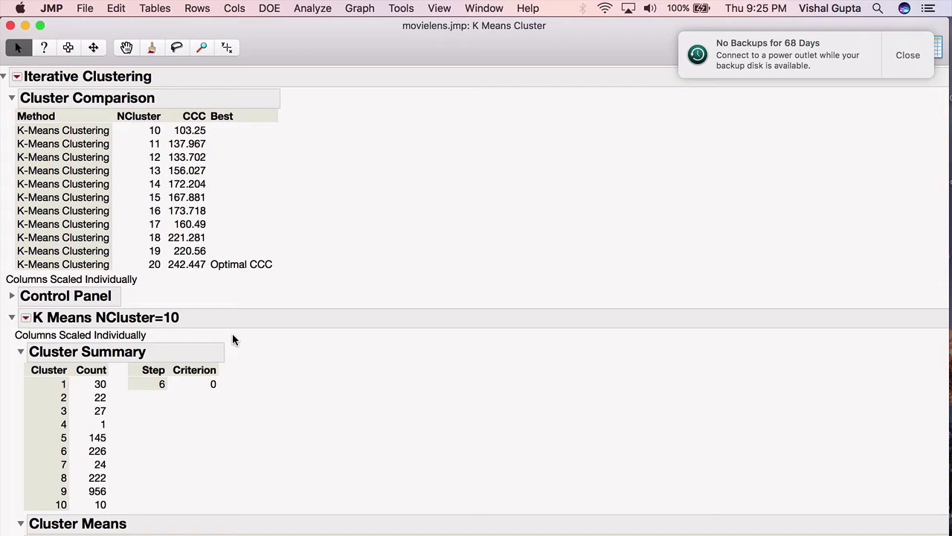
Scroll past the 10–17 cluster reports to the NCluster=18 Cluster Means table.
{"action": "scroll", "coordinate": [232, 334], "scroll_direction": "down", "scroll_amount": 5}
{"action": "scroll", "coordinate": [232, 339], "scroll_direction": "down", "scroll_amount": 7}
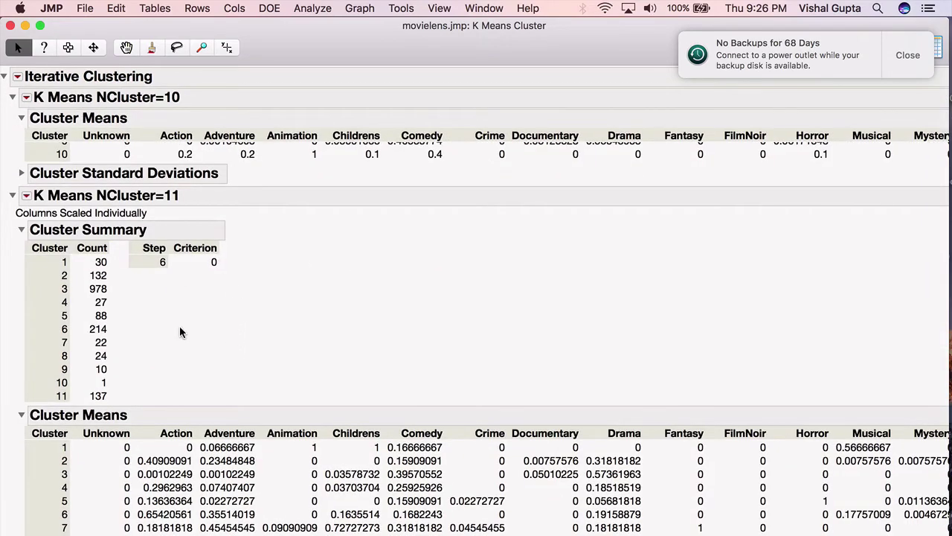
{"action": "scroll", "coordinate": [176, 454], "scroll_direction": "down", "scroll_amount": 4}
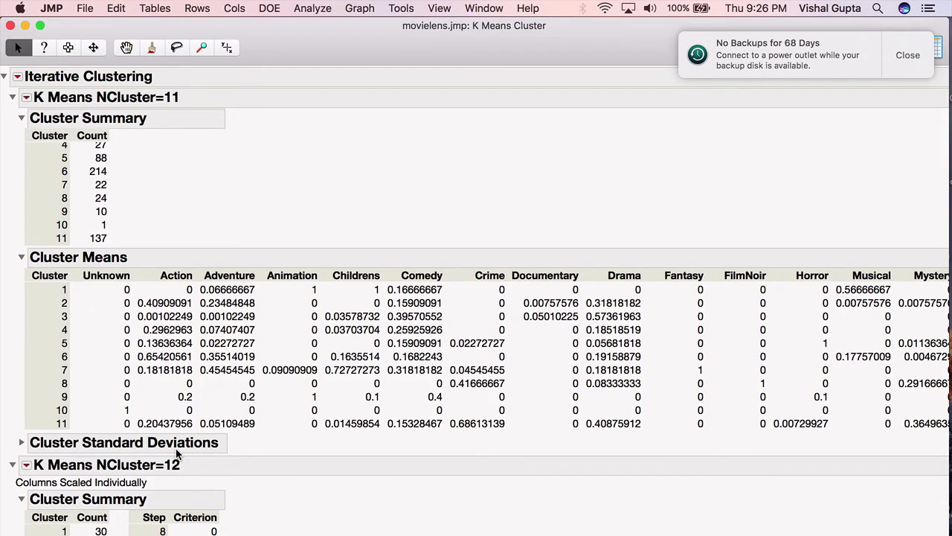
{"action": "scroll", "coordinate": [177, 450], "scroll_direction": "down", "scroll_amount": 9}
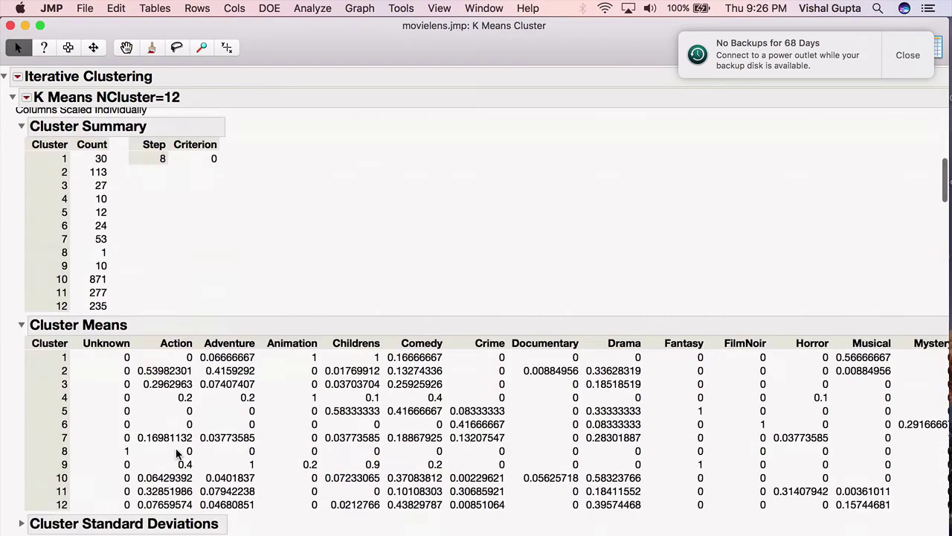
{"action": "scroll", "coordinate": [176, 452], "scroll_direction": "down", "scroll_amount": 6}
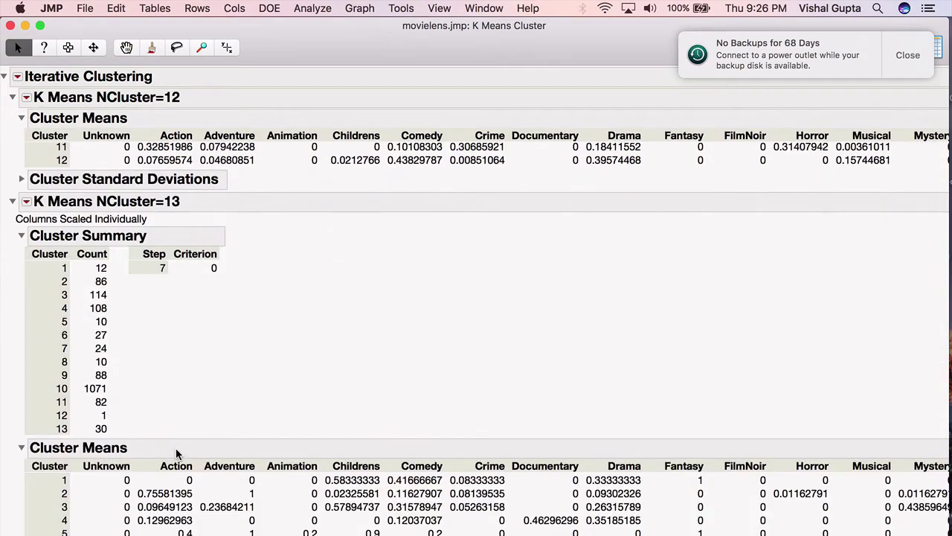
{"action": "scroll", "coordinate": [177, 452], "scroll_direction": "up", "scroll_amount": 20}
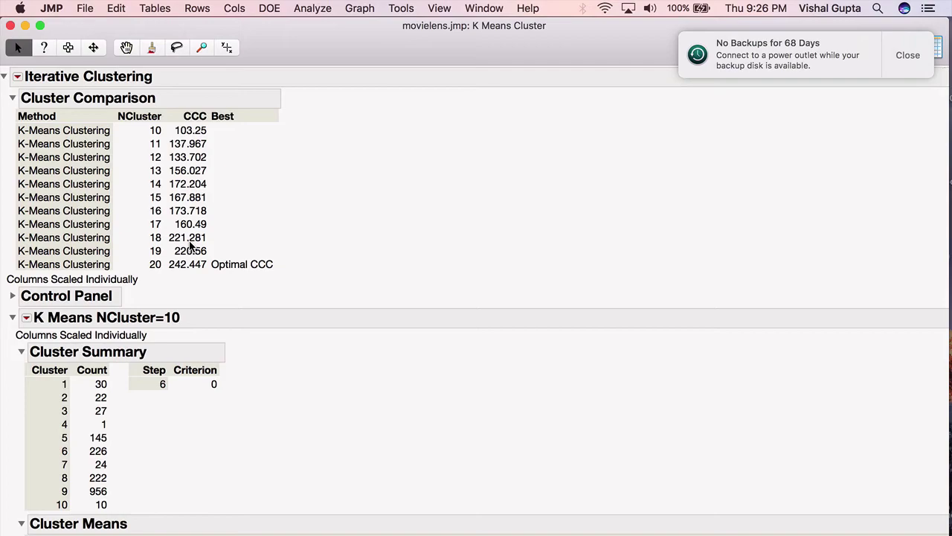
{"action": "scroll", "coordinate": [191, 245], "scroll_direction": "up", "scroll_amount": 1}
{"action": "scroll", "coordinate": [190, 246], "scroll_direction": "down", "scroll_amount": 20}
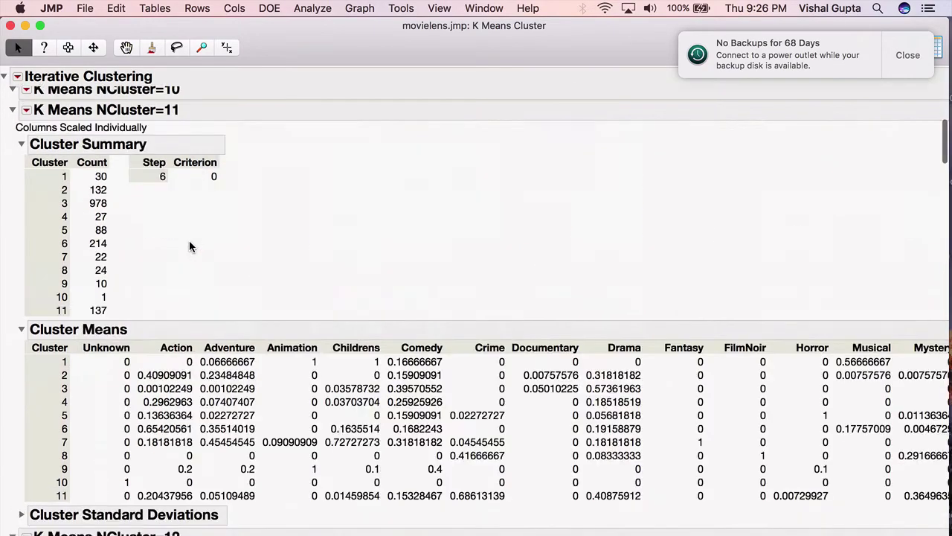
{"action": "scroll", "coordinate": [189, 242], "scroll_direction": "down", "scroll_amount": 20}
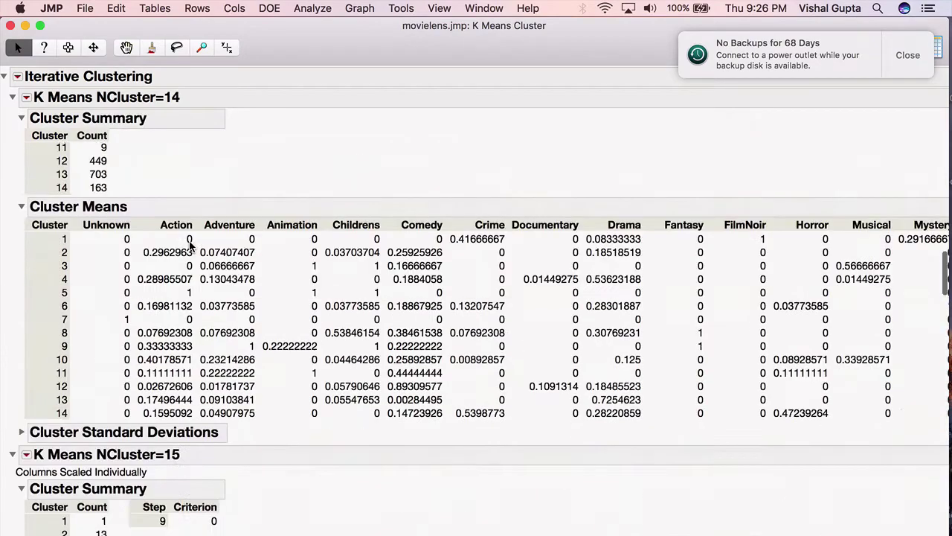
{"action": "scroll", "coordinate": [189, 246], "scroll_direction": "down", "scroll_amount": 20}
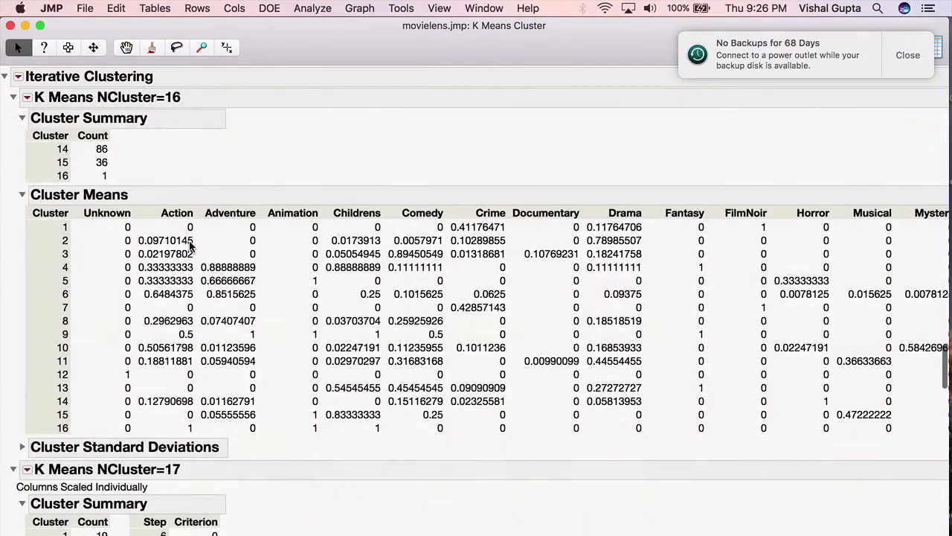
{"action": "scroll", "coordinate": [190, 246], "scroll_direction": "down", "scroll_amount": 20}
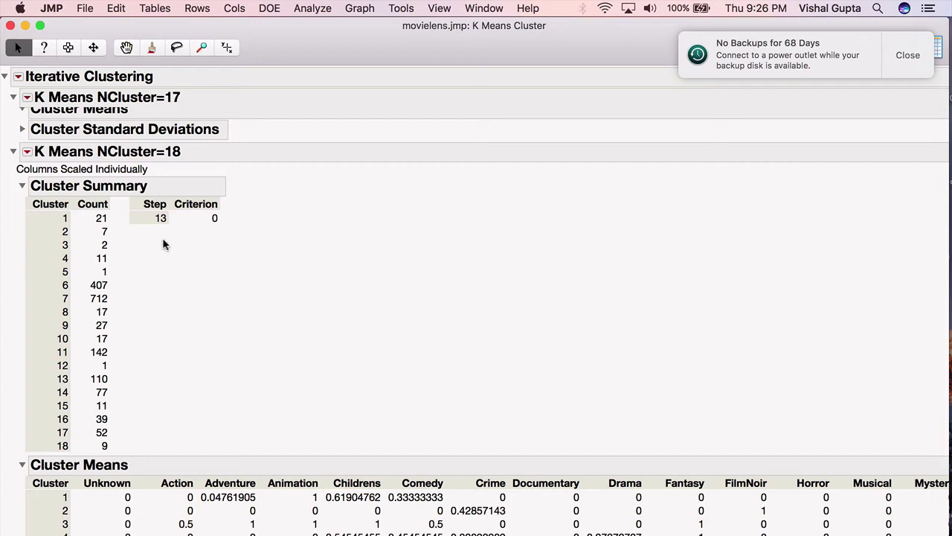
{"action": "scroll", "coordinate": [316, 302], "scroll_direction": "down", "scroll_amount": 1}
{"action": "scroll", "coordinate": [318, 297], "scroll_direction": "down", "scroll_amount": 5}
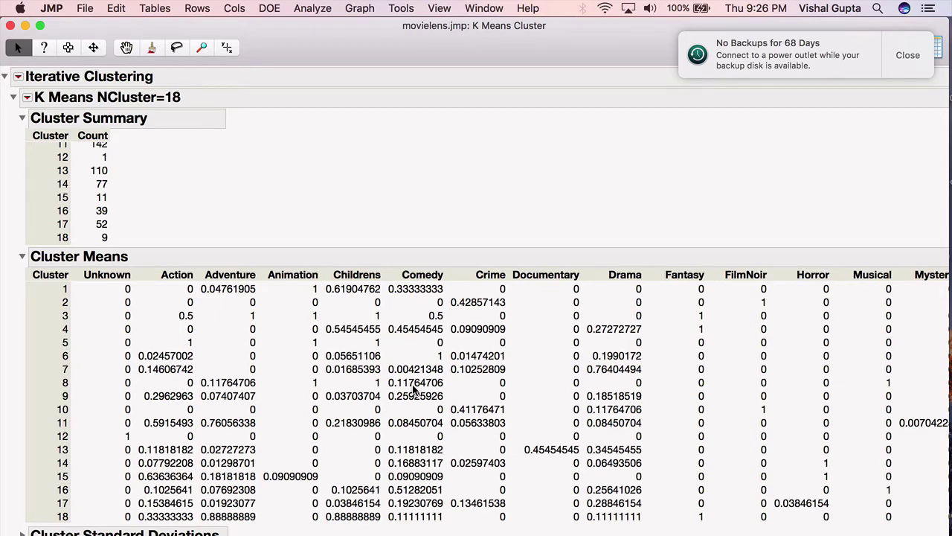
Copy the 18-cluster Cluster Means table from the JMP report.
{"action": "right_click", "coordinate": [414, 389]}
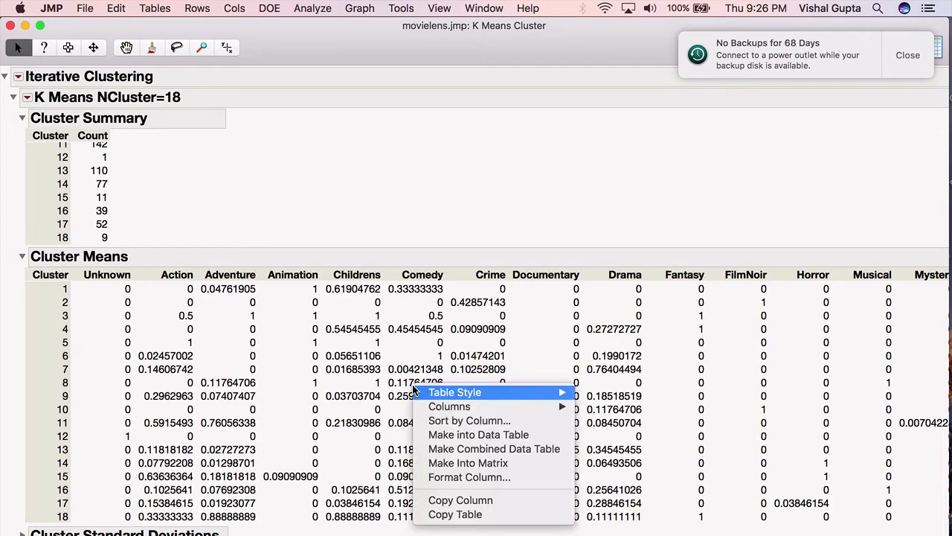
{"action": "left_click", "coordinate": [421, 515]}
{"action": "key", "text": "ctrl+Up"}
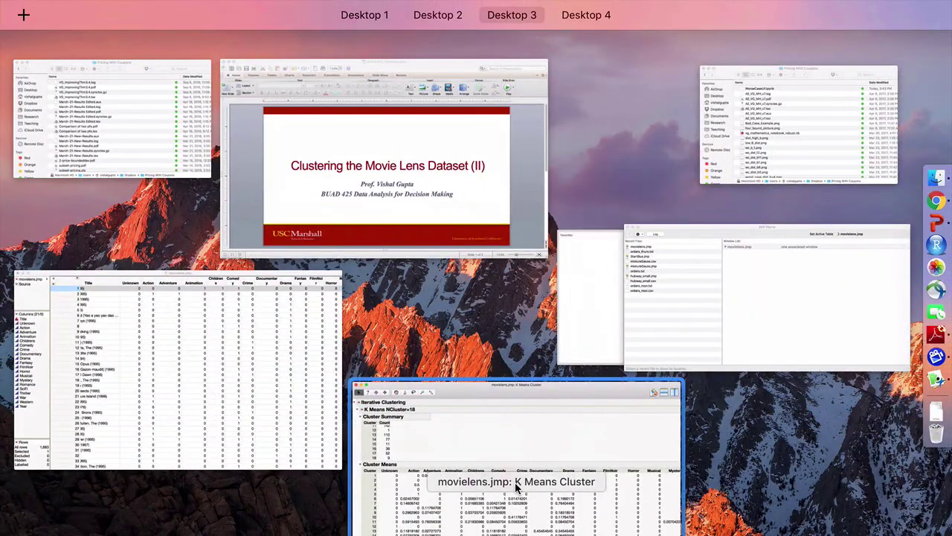
{"action": "left_click", "coordinate": [515, 482]}
Launch Microsoft Excel from Launchpad.
{"action": "key", "text": "F4"}
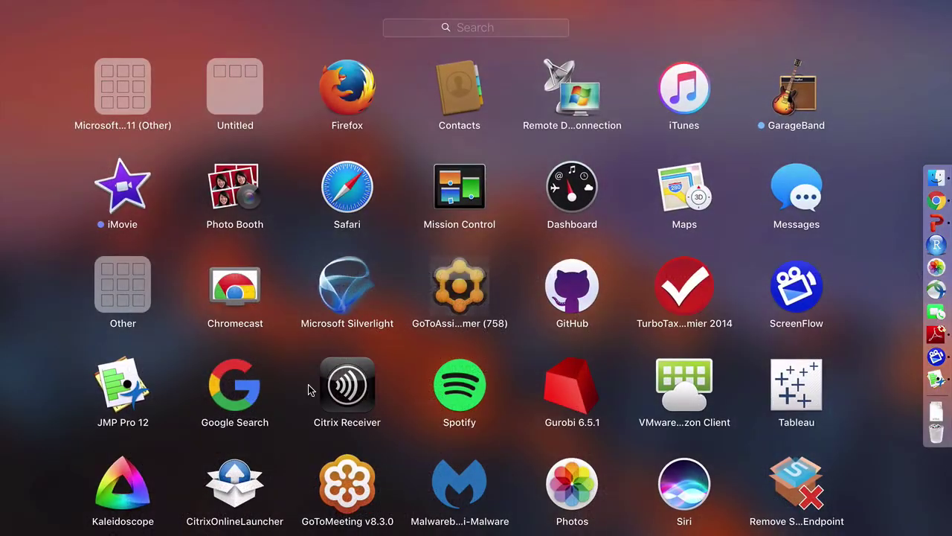
{"action": "scroll", "coordinate": [311, 389], "scroll_direction": "right", "scroll_amount": 3}
{"action": "scroll", "coordinate": [179, 359], "scroll_direction": "left", "scroll_amount": 5}
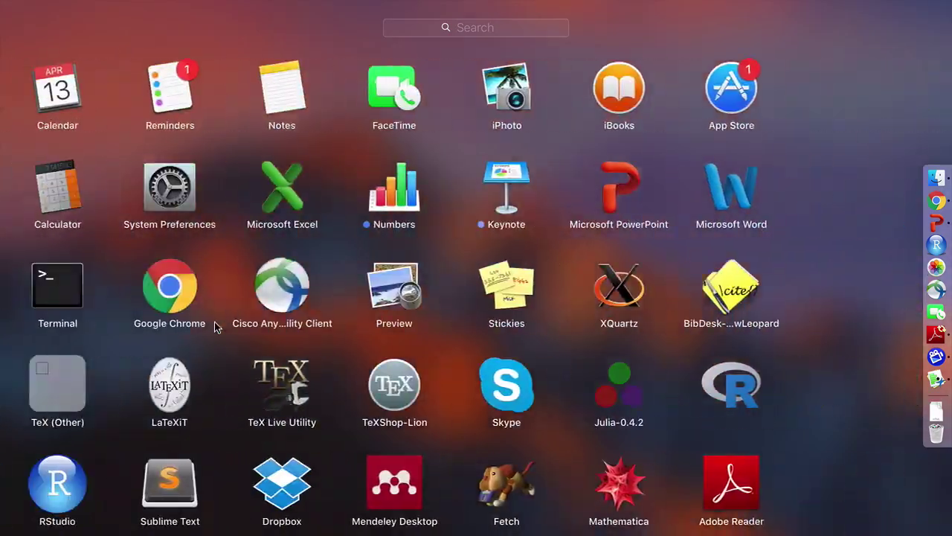
{"action": "left_click", "coordinate": [347, 185]}
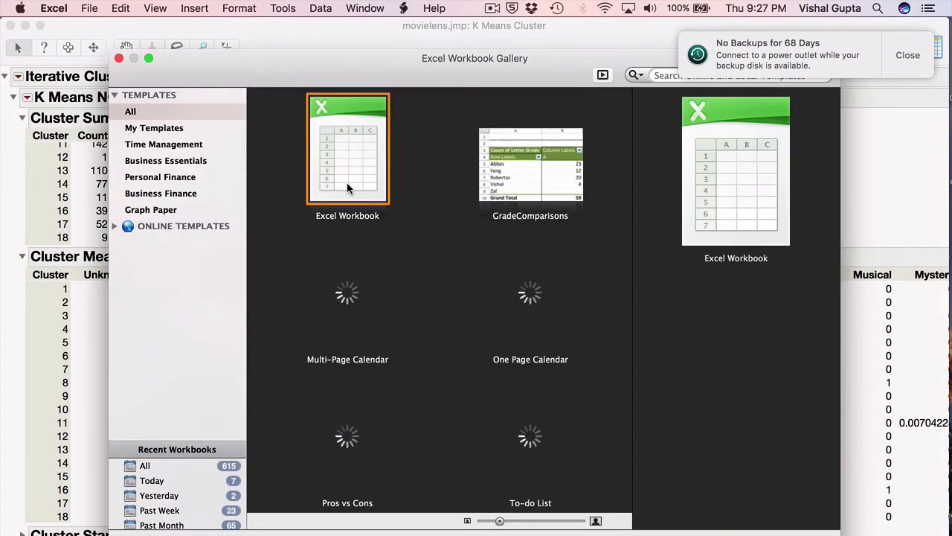
Paste the cluster means into a new Excel workbook at cell E5, then return to JMP.
{"action": "double_click", "coordinate": [347, 185]}
{"action": "left_click", "coordinate": [331, 221]}
{"action": "key", "text": "super+v"}
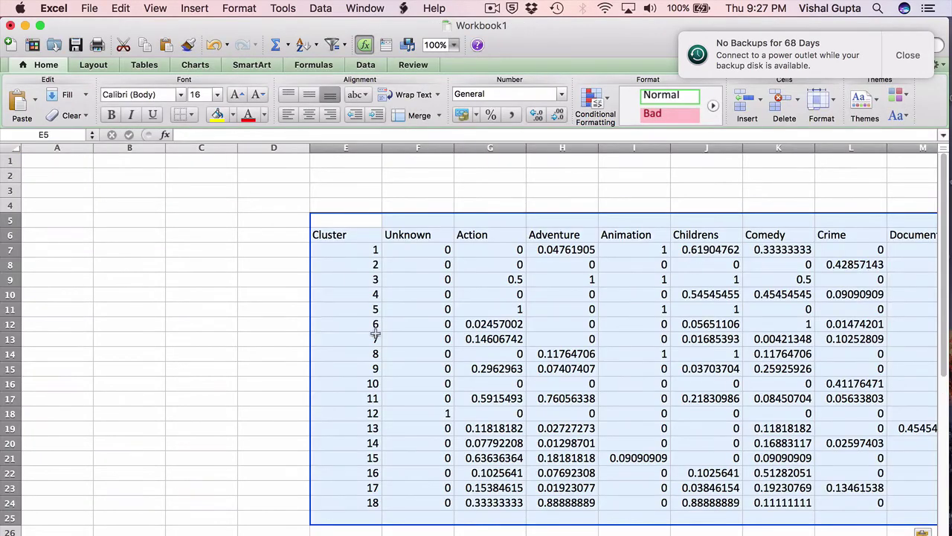
{"action": "scroll", "coordinate": [374, 334], "scroll_direction": "right", "scroll_amount": 3}
{"action": "scroll", "coordinate": [374, 335], "scroll_direction": "left", "scroll_amount": 2}
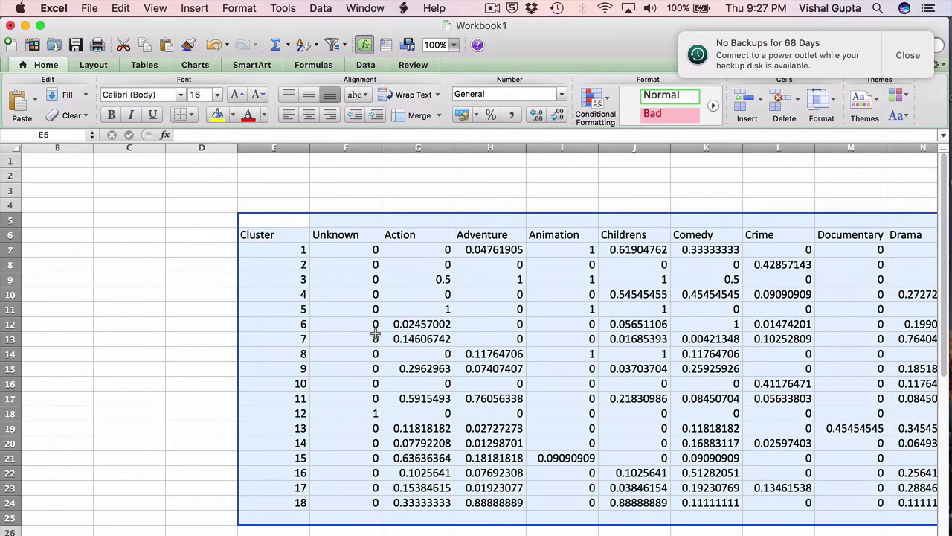
{"action": "key", "text": "ctrl+Up"}
{"action": "left_click", "coordinate": [369, 510]}
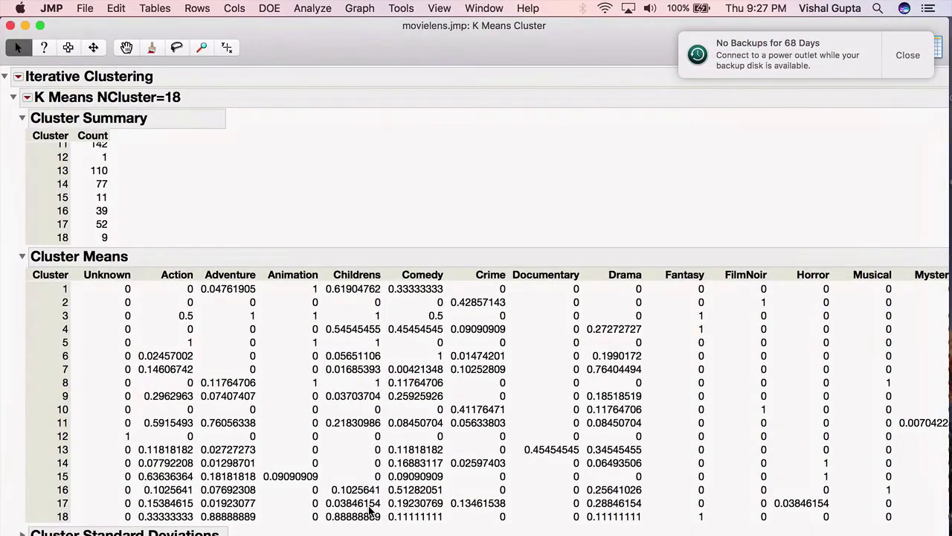
{"action": "scroll", "coordinate": [370, 510], "scroll_direction": "right", "scroll_amount": 2}
{"action": "scroll", "coordinate": [370, 510], "scroll_direction": "down", "scroll_amount": 2}
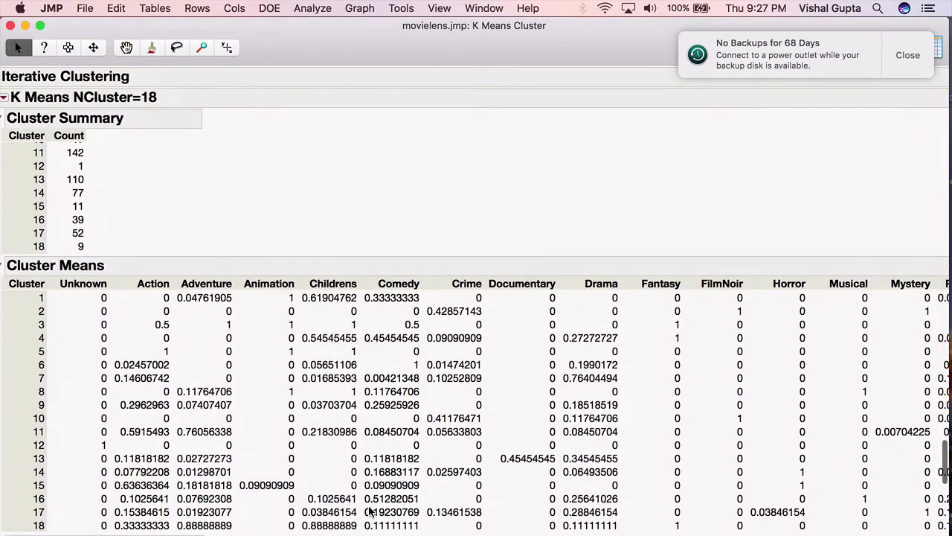
{"action": "scroll", "coordinate": [370, 510], "scroll_direction": "down", "scroll_amount": 2}
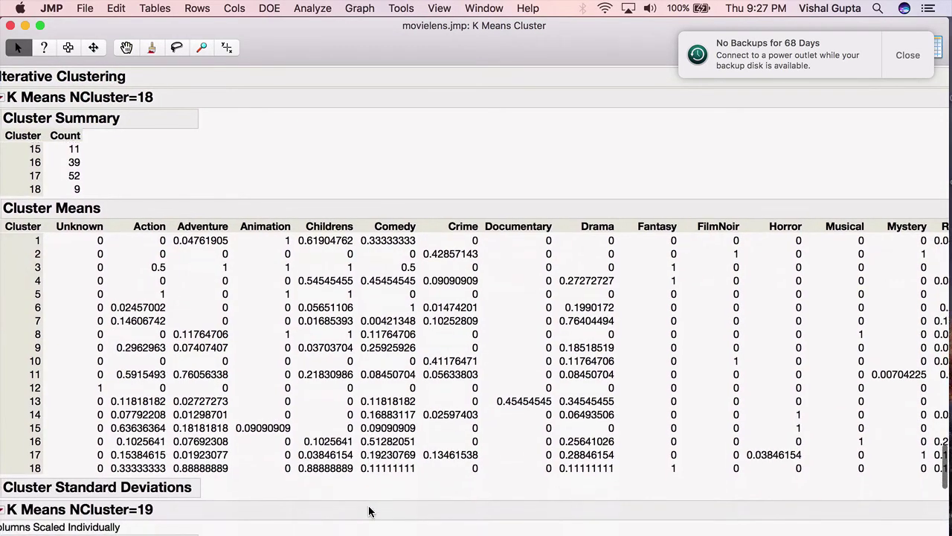
{"action": "scroll", "coordinate": [369, 510], "scroll_direction": "left", "scroll_amount": 1}
{"action": "scroll", "coordinate": [370, 510], "scroll_direction": "up", "scroll_amount": 1}
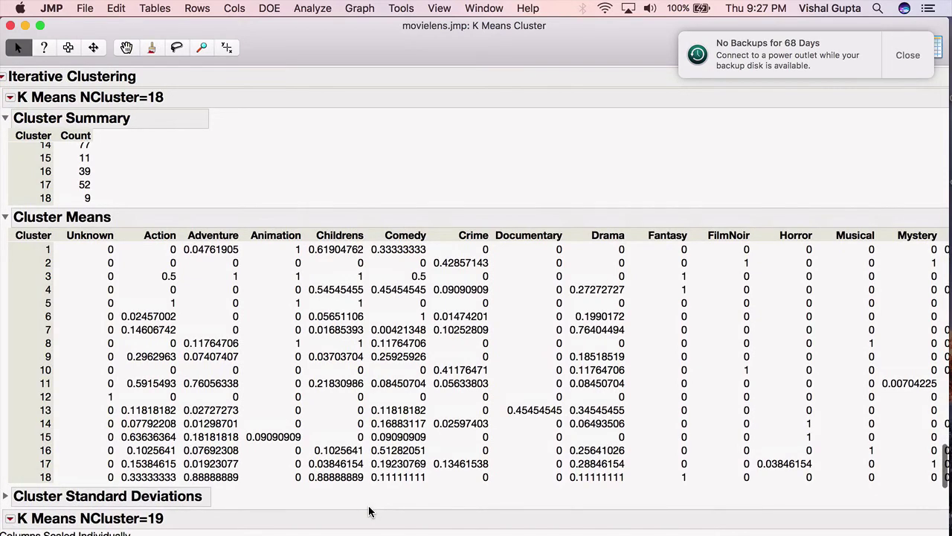
{"action": "scroll", "coordinate": [370, 511], "scroll_direction": "right", "scroll_amount": 1}
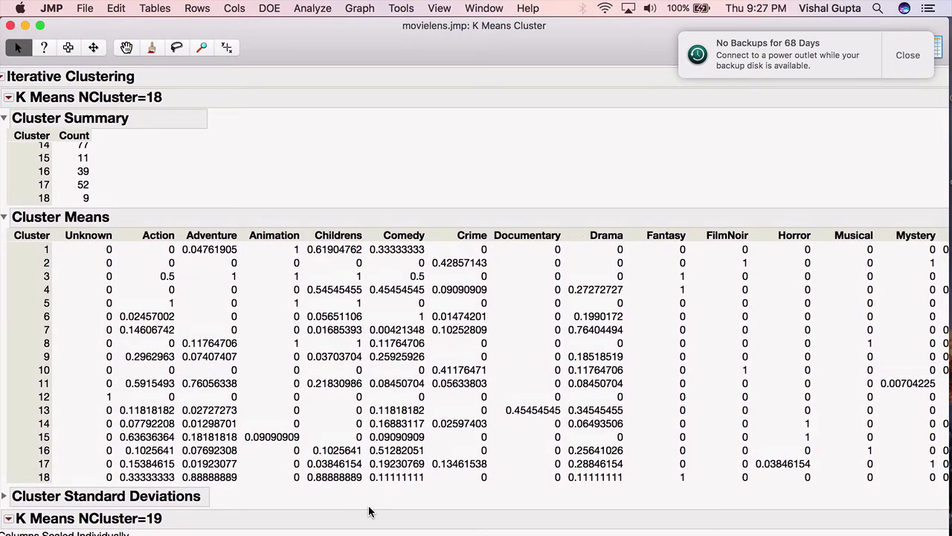
{"action": "scroll", "coordinate": [369, 511], "scroll_direction": "right", "scroll_amount": 1}
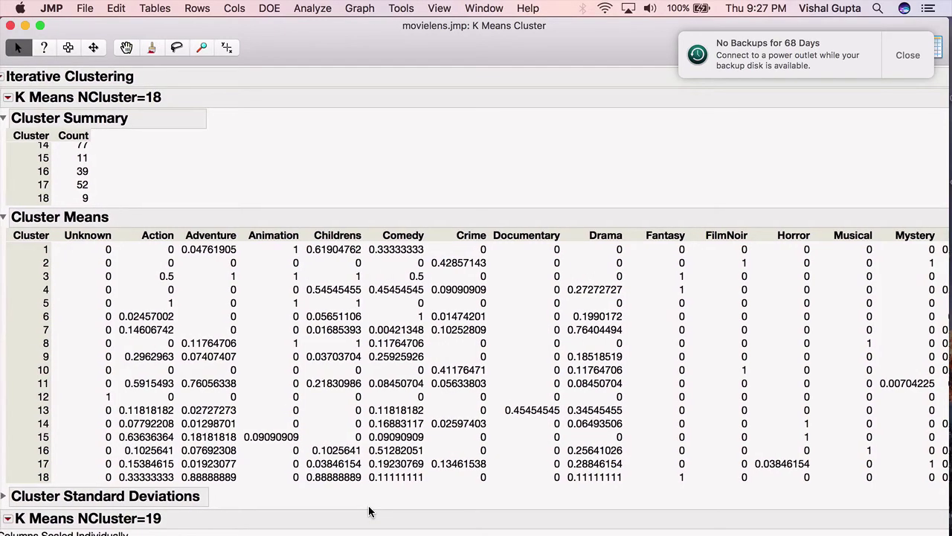
{"action": "scroll", "coordinate": [369, 511], "scroll_direction": "right", "scroll_amount": 5}
{"action": "scroll", "coordinate": [599, 508], "scroll_direction": "left", "scroll_amount": 6}
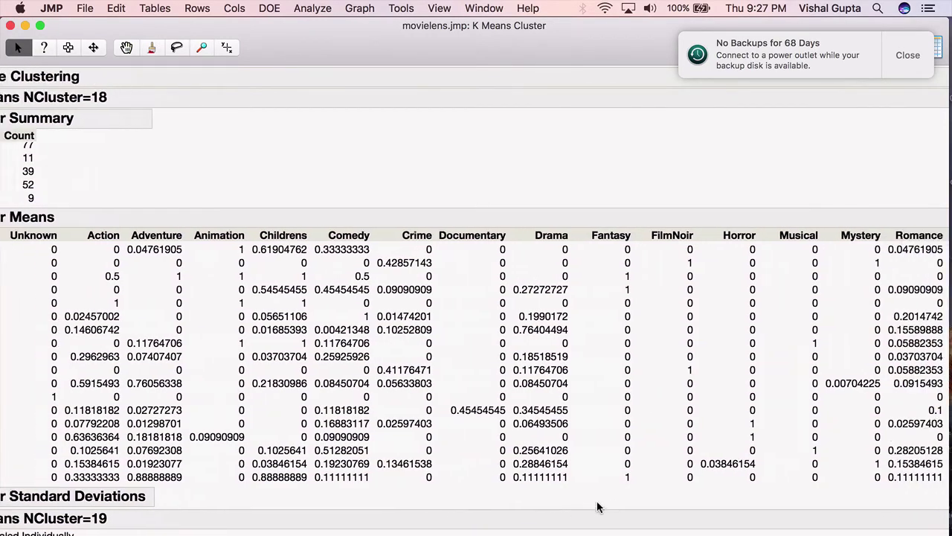
{"action": "scroll", "coordinate": [599, 508], "scroll_direction": "up", "scroll_amount": 1}
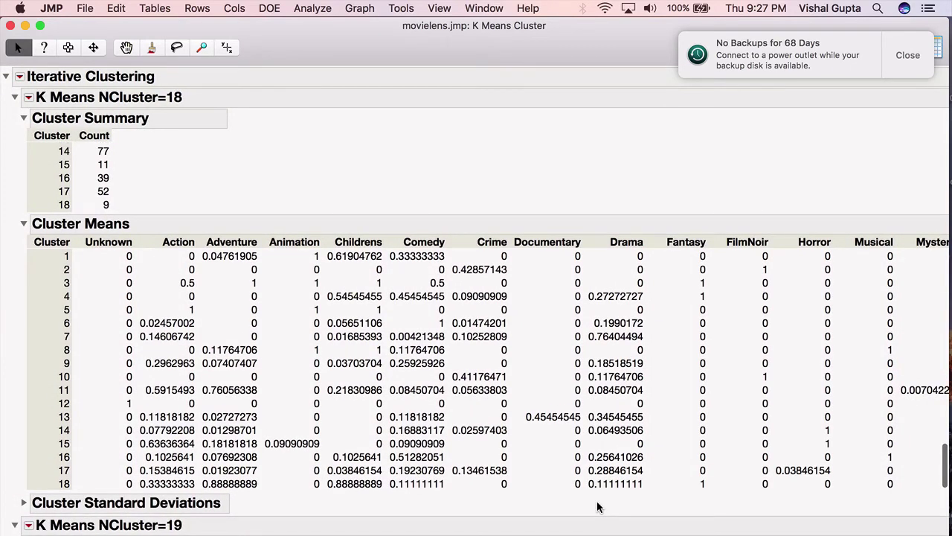
{"action": "scroll", "coordinate": [598, 507], "scroll_direction": "up", "scroll_amount": 1}
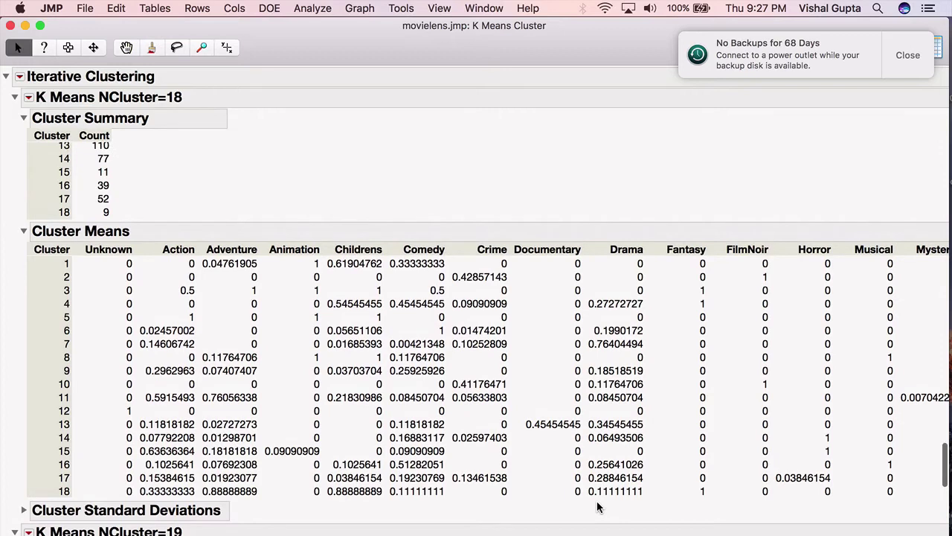
{"action": "scroll", "coordinate": [599, 507], "scroll_direction": "up", "scroll_amount": 1}
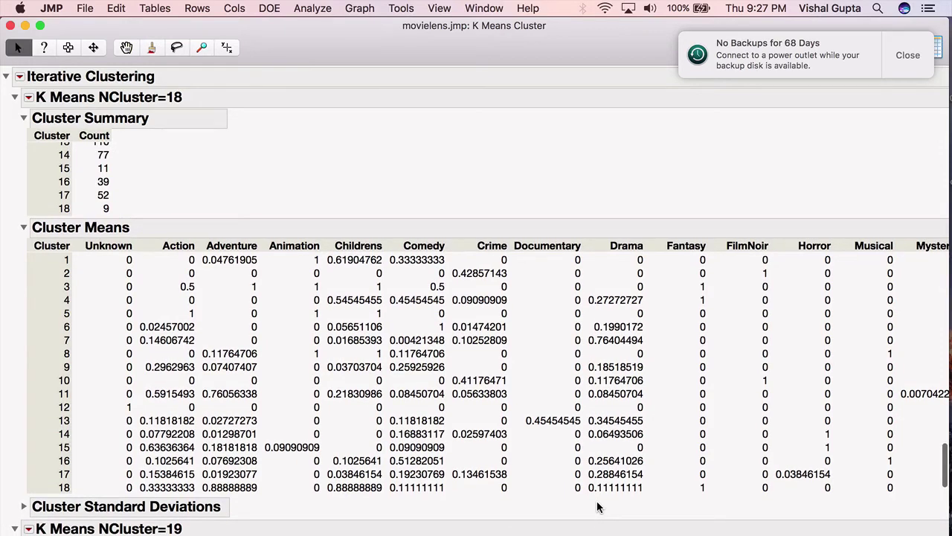
{"action": "scroll", "coordinate": [597, 508], "scroll_direction": "up", "scroll_amount": 5}
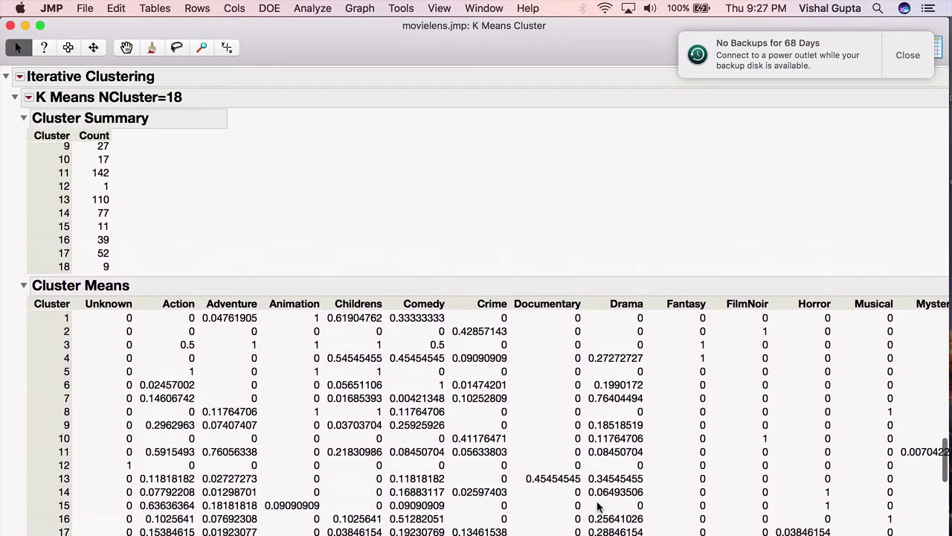
{"action": "scroll", "coordinate": [600, 507], "scroll_direction": "up", "scroll_amount": 1}
{"action": "scroll", "coordinate": [598, 508], "scroll_direction": "up", "scroll_amount": 4}
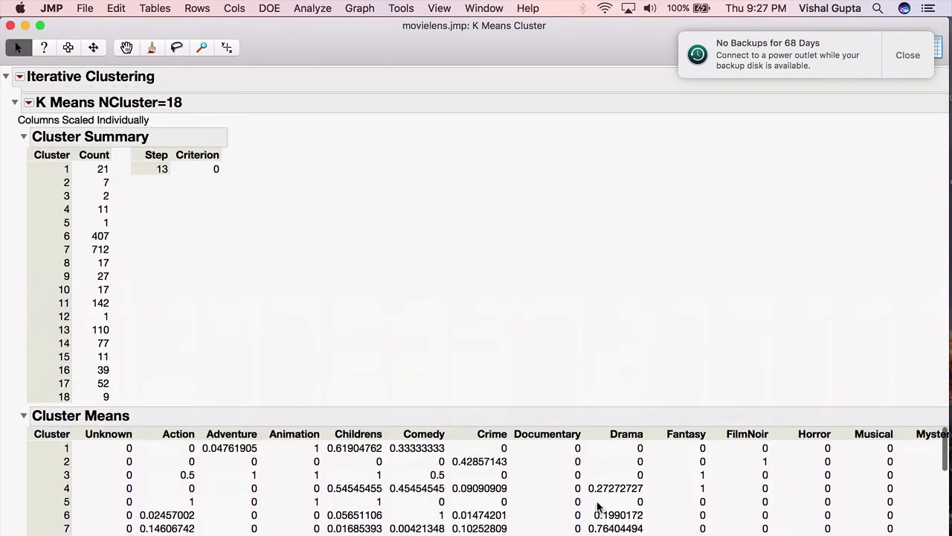
{"action": "scroll", "coordinate": [598, 508], "scroll_direction": "down", "scroll_amount": 2}
{"action": "scroll", "coordinate": [597, 508], "scroll_direction": "up", "scroll_amount": 6}
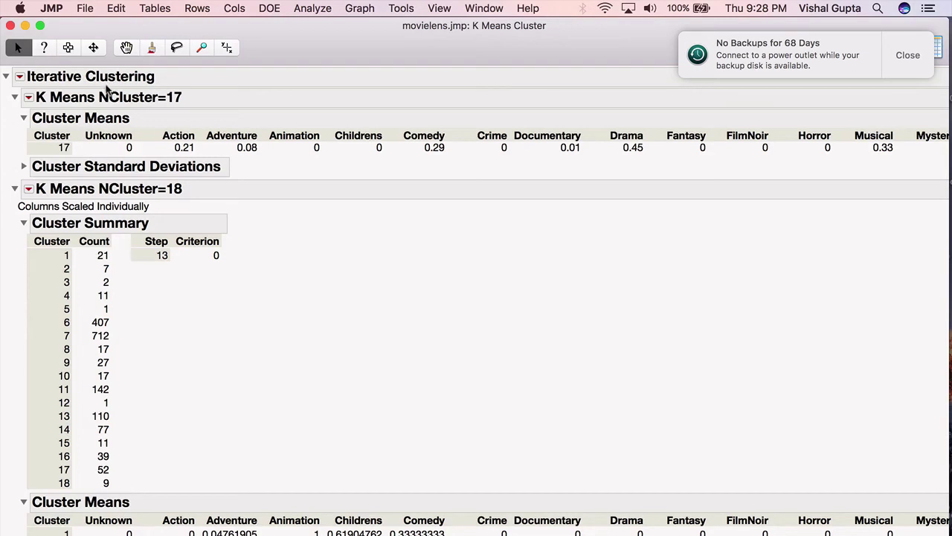
Save the 18-cluster assignments to movielens.jmp using Save Clusters.
{"action": "left_click", "coordinate": [28, 190]}
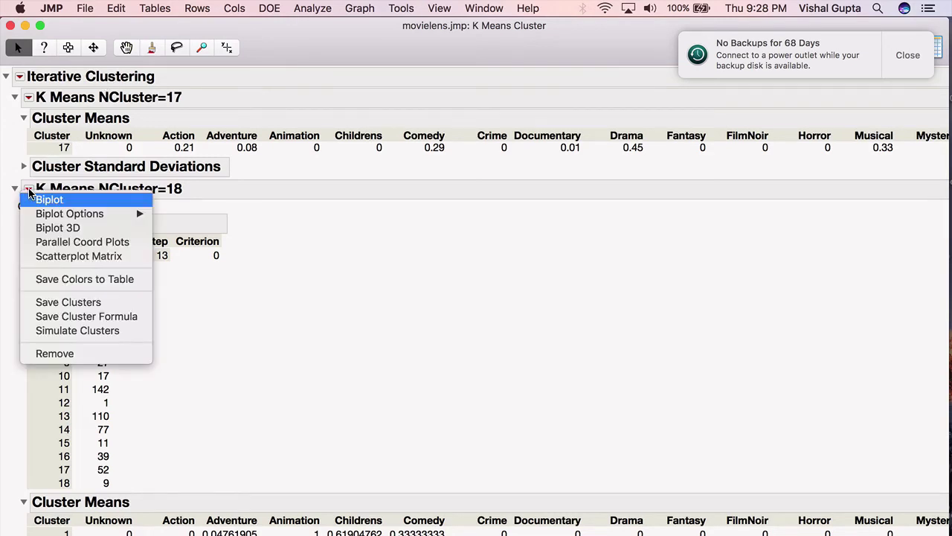
{"action": "left_click", "coordinate": [95, 302]}
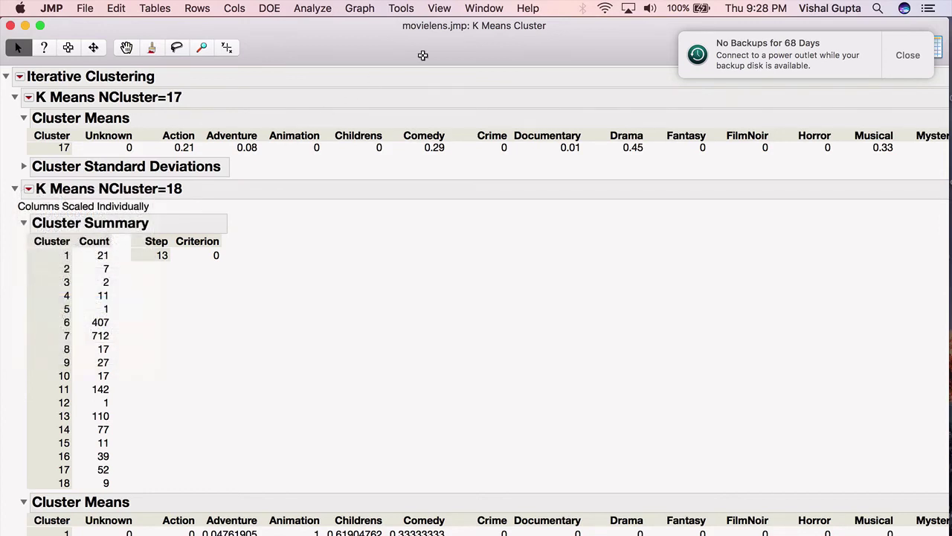
{"action": "left_click", "coordinate": [503, 8]}
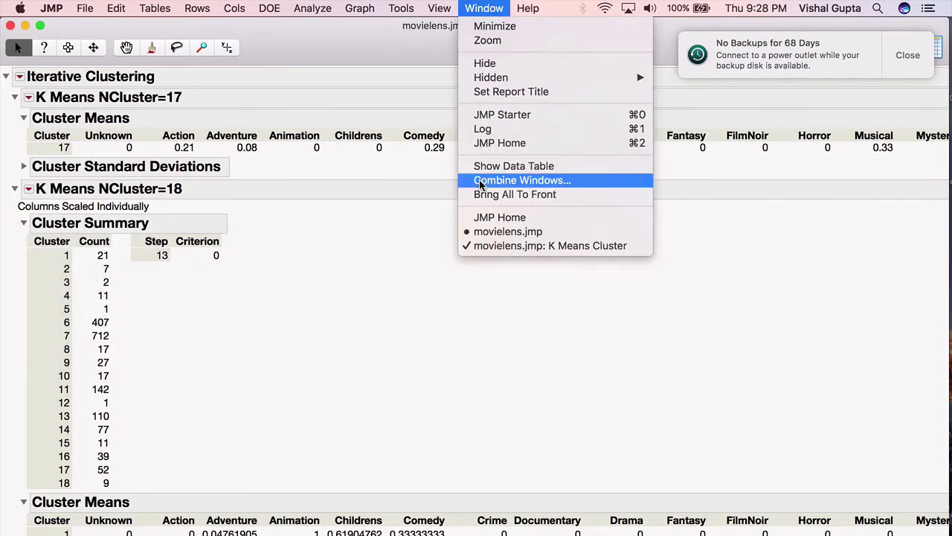
{"action": "left_click", "coordinate": [483, 237]}
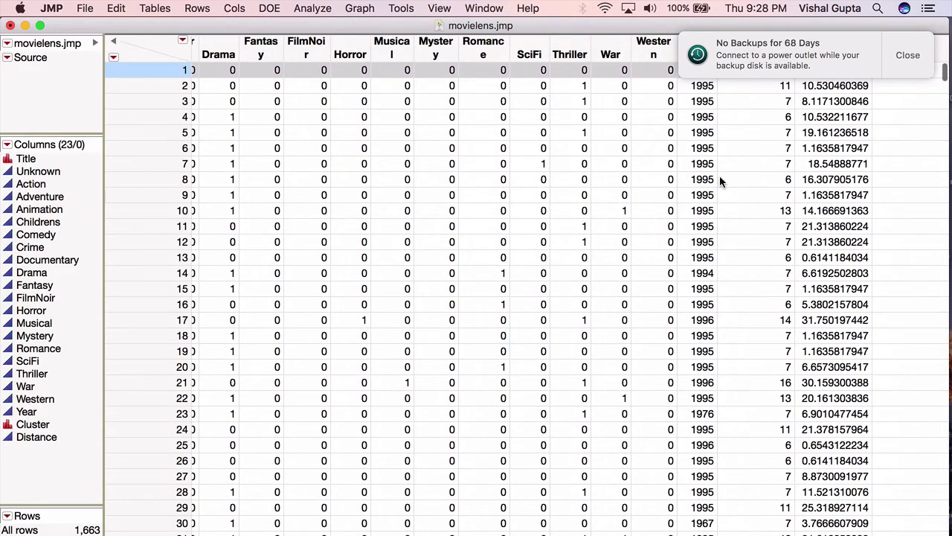
Dismiss the backup notification and inspect the new Cluster and Distance columns.
{"action": "left_click", "coordinate": [908, 55]}
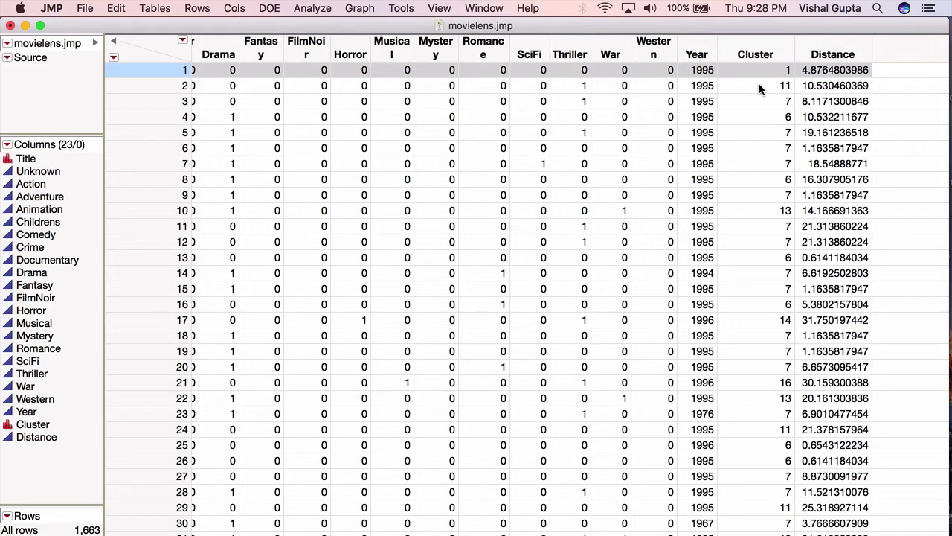
{"action": "left_click", "coordinate": [835, 72]}
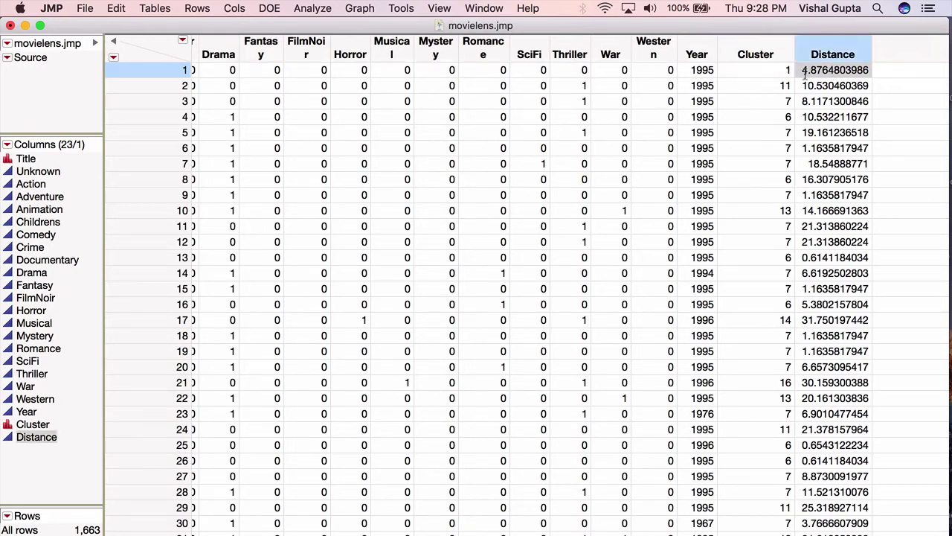
{"action": "left_click", "coordinate": [768, 73]}
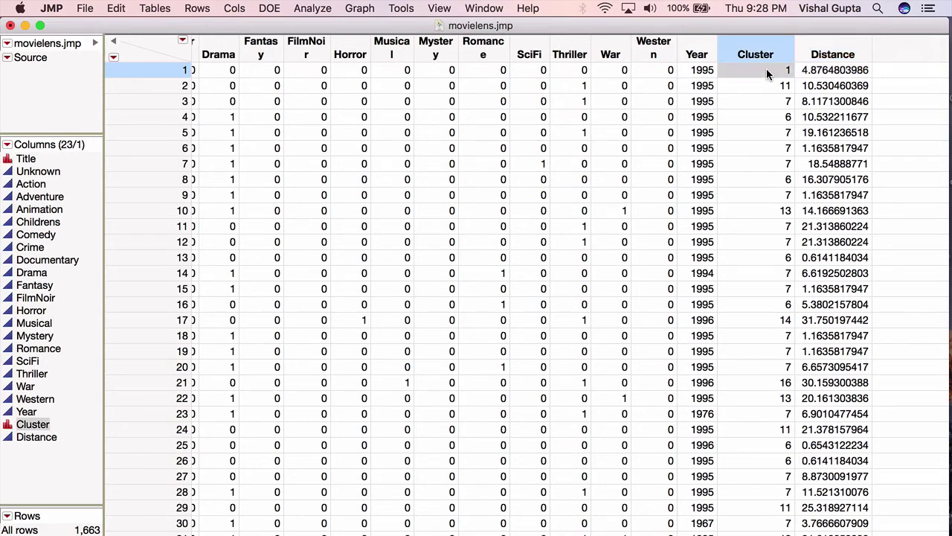
{"action": "key", "text": "Left"}
{"action": "key", "text": "Left"}
{"action": "key", "text": "Left"}
{"action": "key", "text": "Left"}
{"action": "key", "text": "Left"}
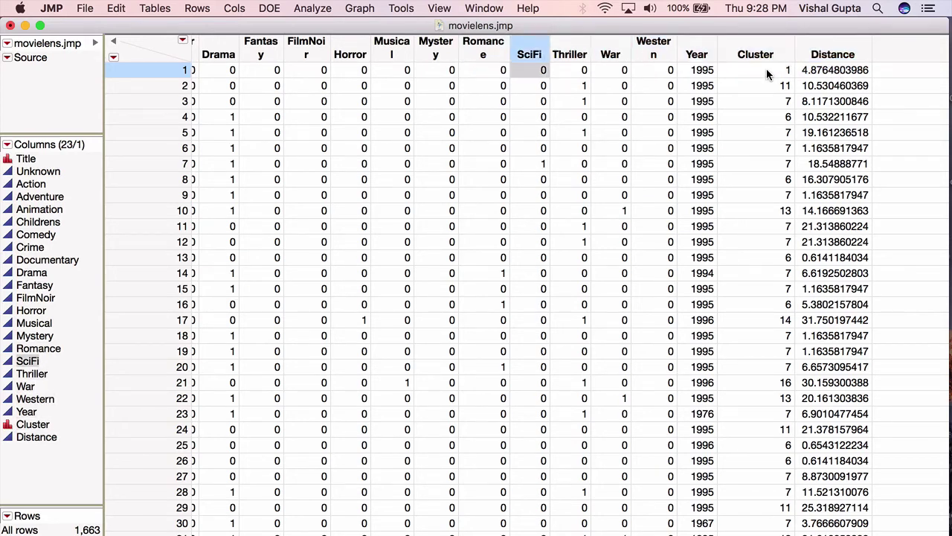
{"action": "key", "text": "Right"}
{"action": "key", "text": "Right"}
{"action": "key", "text": "Right"}
{"action": "key", "text": "Right"}
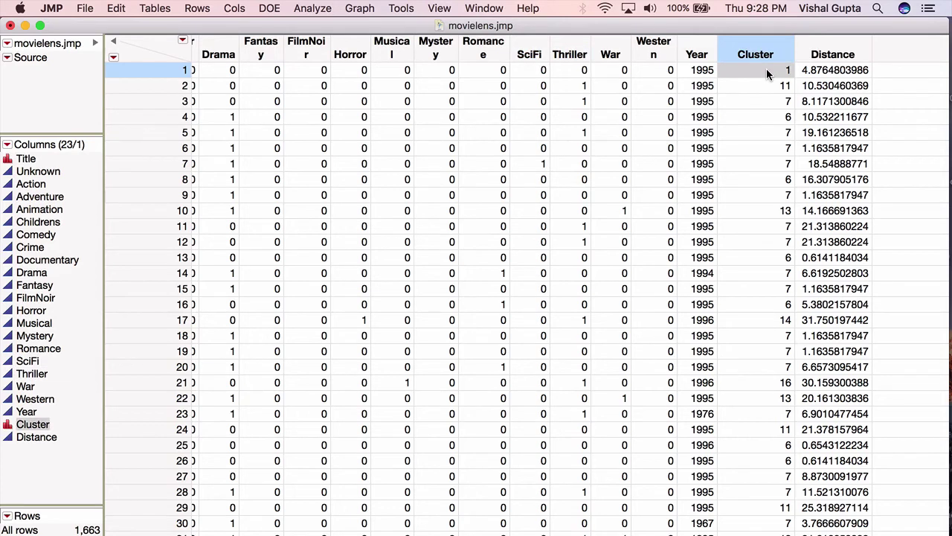
{"action": "left_click", "coordinate": [768, 73]}
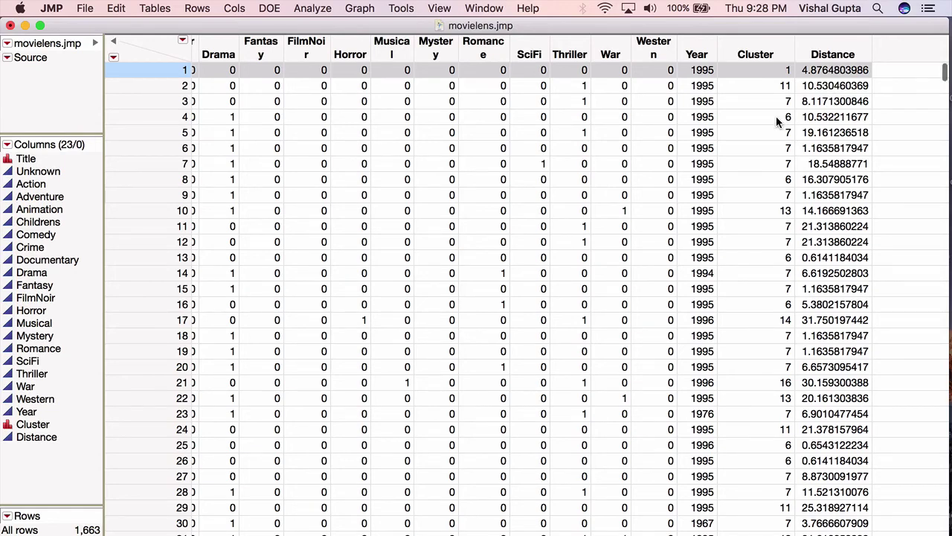
{"action": "left_click", "coordinate": [85, 8]}
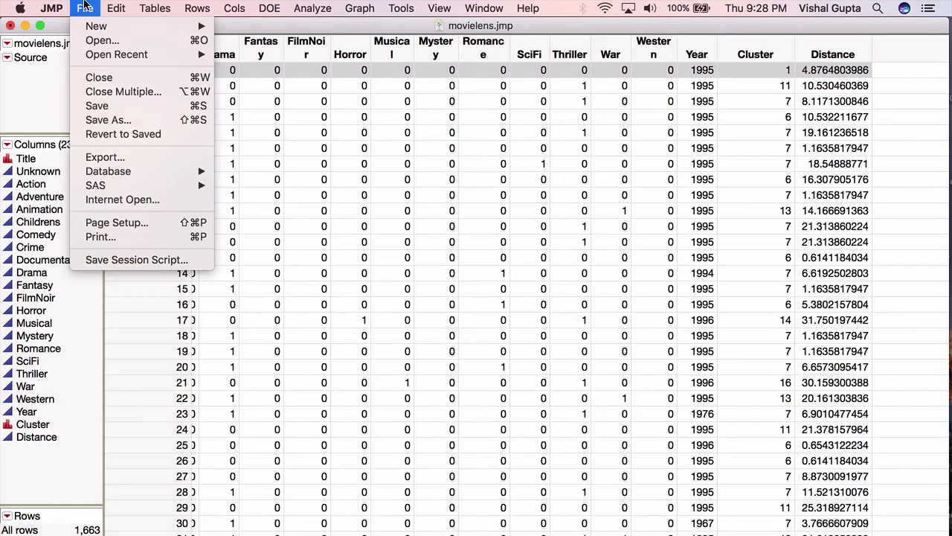
{"action": "left_click", "coordinate": [104, 158]}
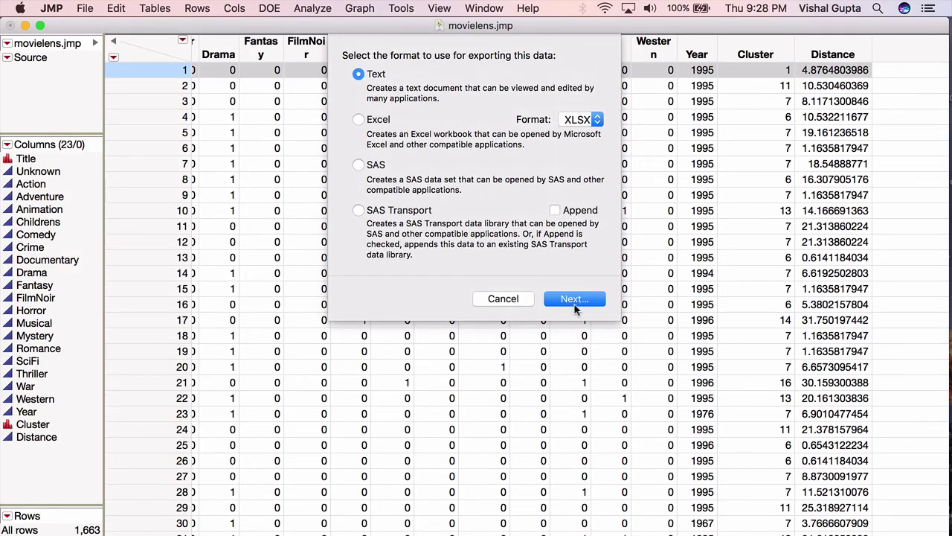
{"action": "left_click", "coordinate": [526, 305]}
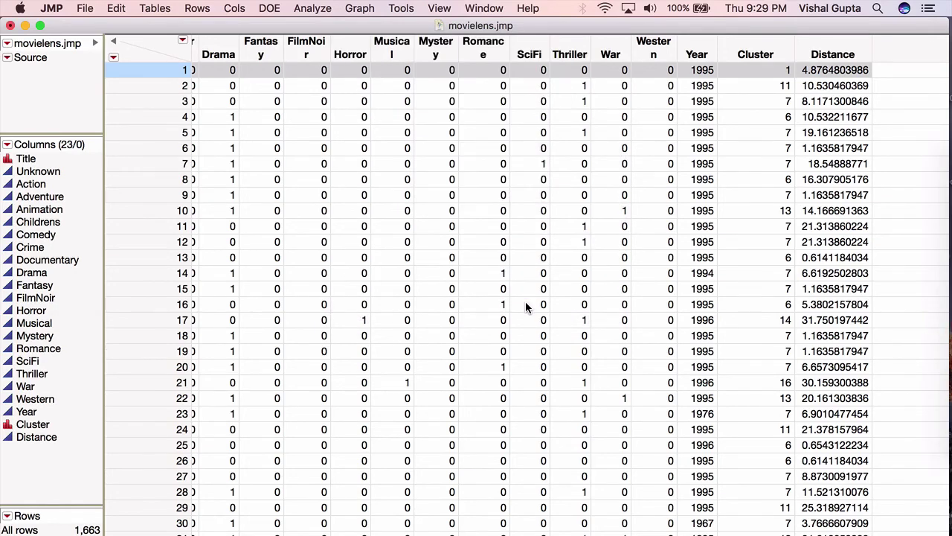